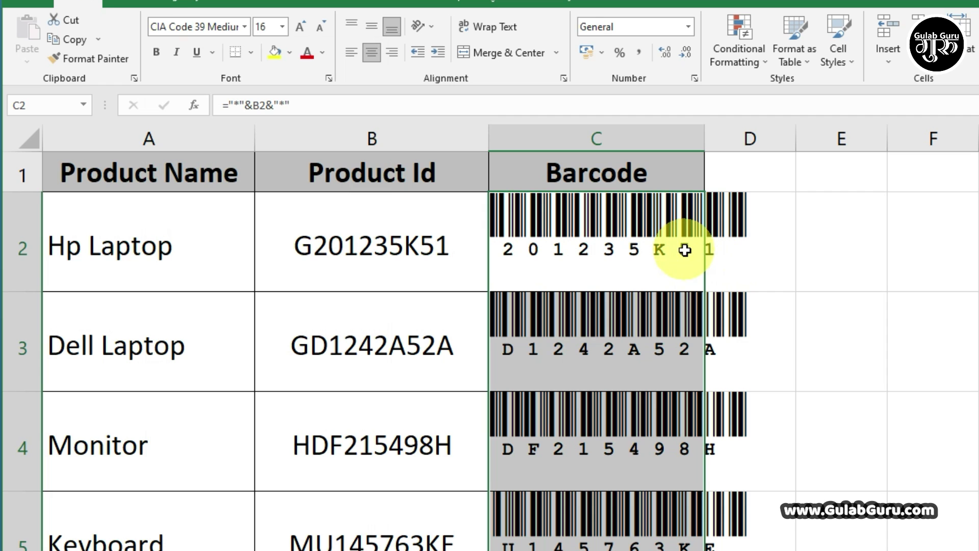
- Widen column C to fit the barcodes and start retyping Hp Laptop's Product Id with 'KFJ'
{"action": "double_click", "coordinate": [705, 135]}
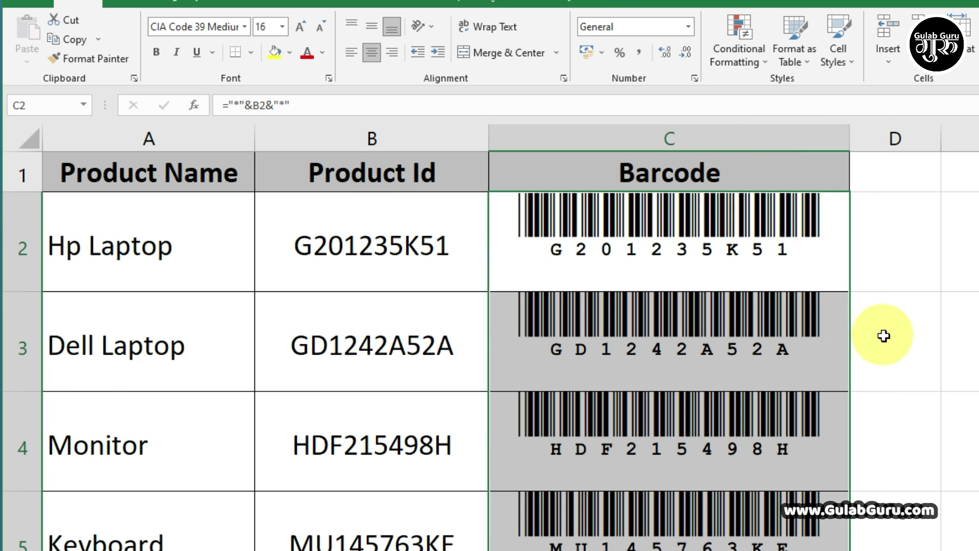
{"action": "left_click", "coordinate": [419, 247]}
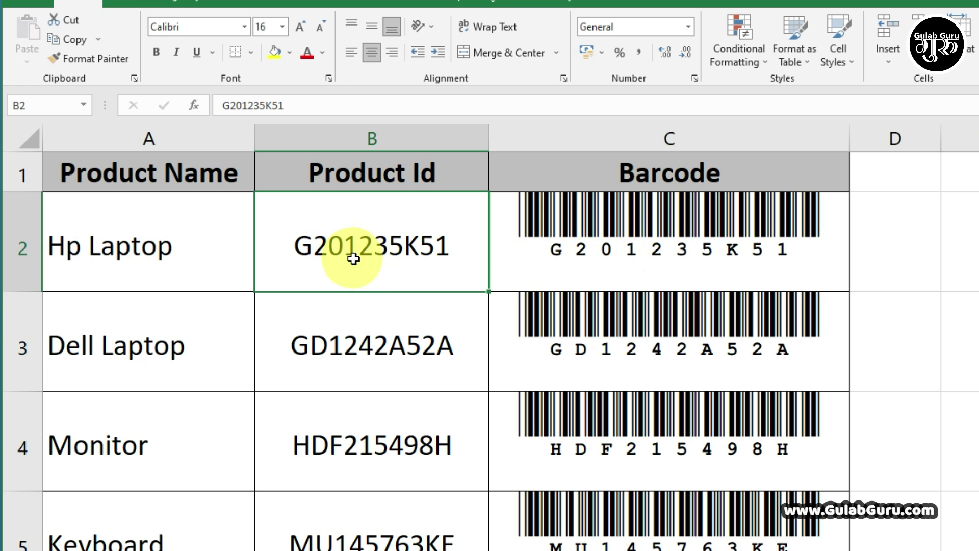
{"action": "type", "text": "K"}
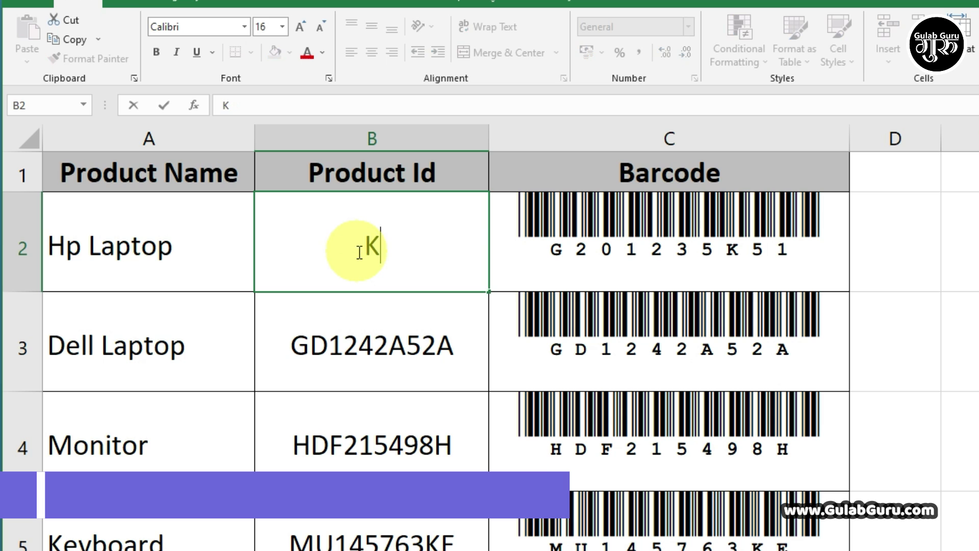
{"action": "type", "text": "FJ"}
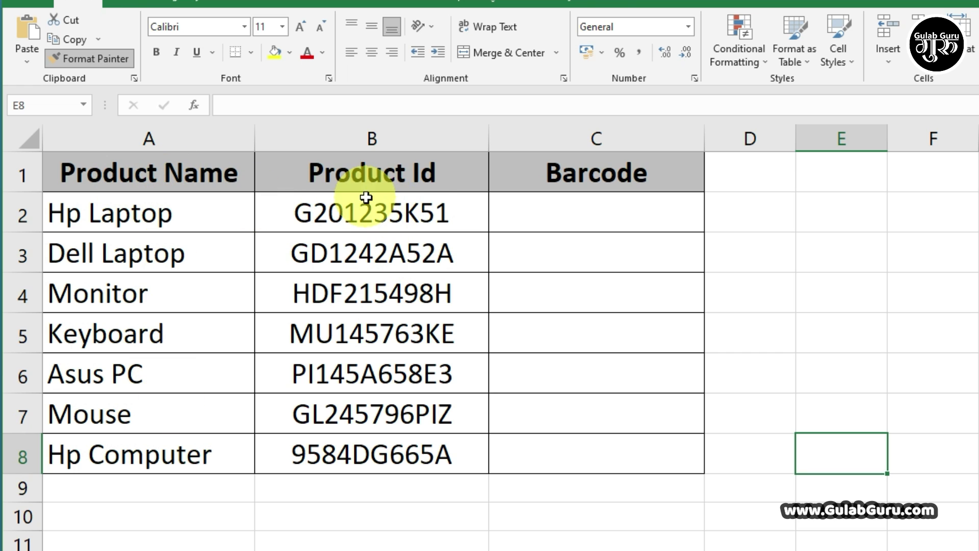
- Copy the seven Product Ids from B2:B8 into C2:C8 and select the pasted range
{"action": "left_click", "coordinate": [583, 214]}
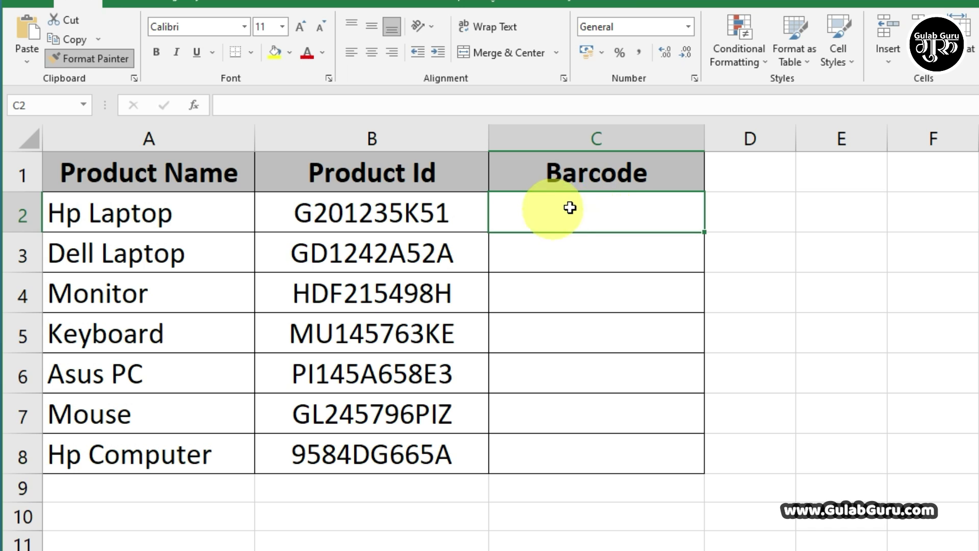
{"action": "mouse_move", "coordinate": [402, 212]}
{"action": "left_mouse_down"}
{"action": "mouse_move", "coordinate": [414, 458]}
{"action": "mouse_move", "coordinate": [485, 449]}
{"action": "left_mouse_up"}
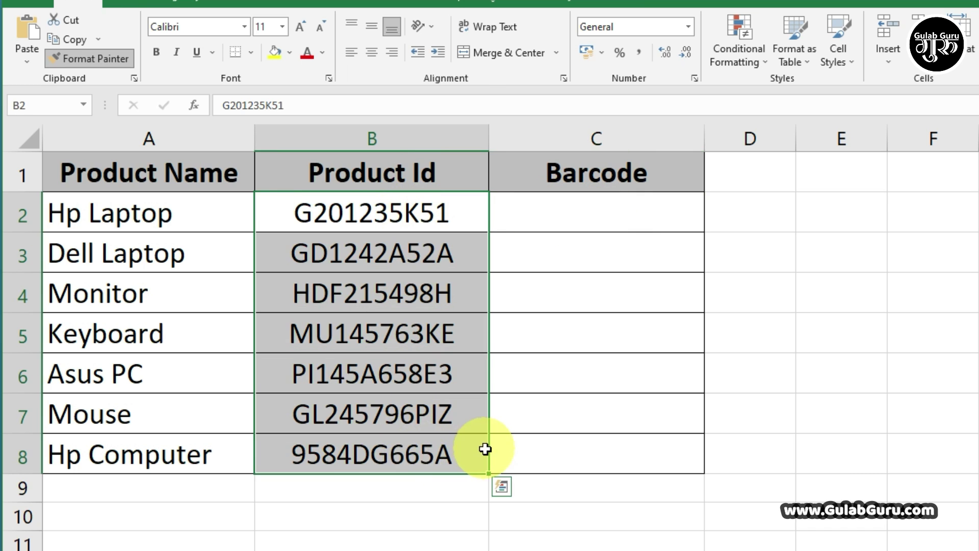
{"action": "key", "text": "ctrl+c"}
{"action": "left_click", "coordinate": [585, 214]}
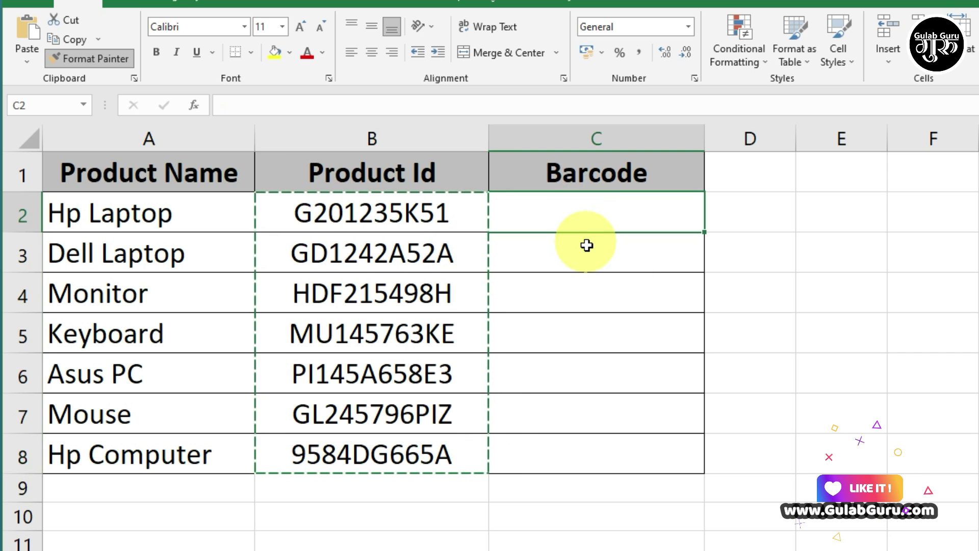
{"action": "key", "text": "ctrl+v"}
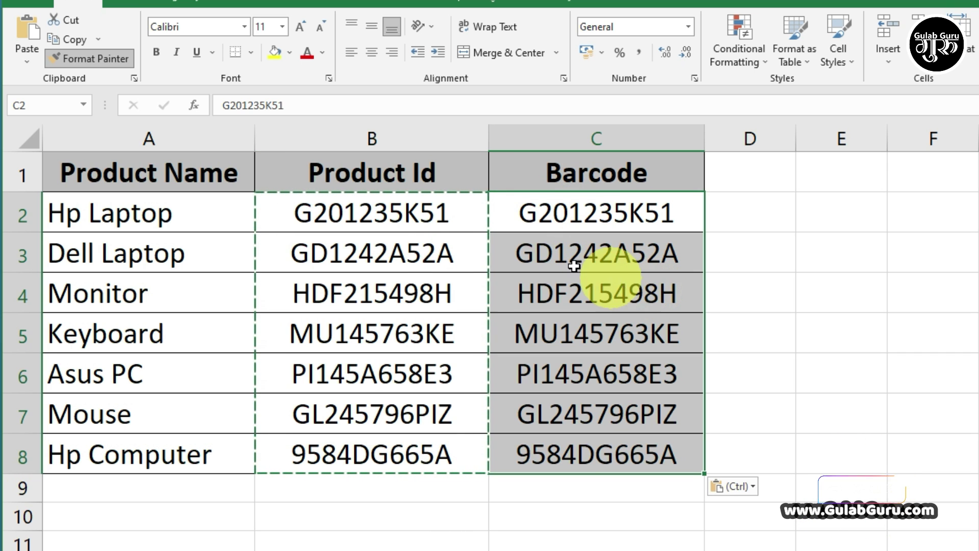
{"action": "left_click", "coordinate": [619, 255]}
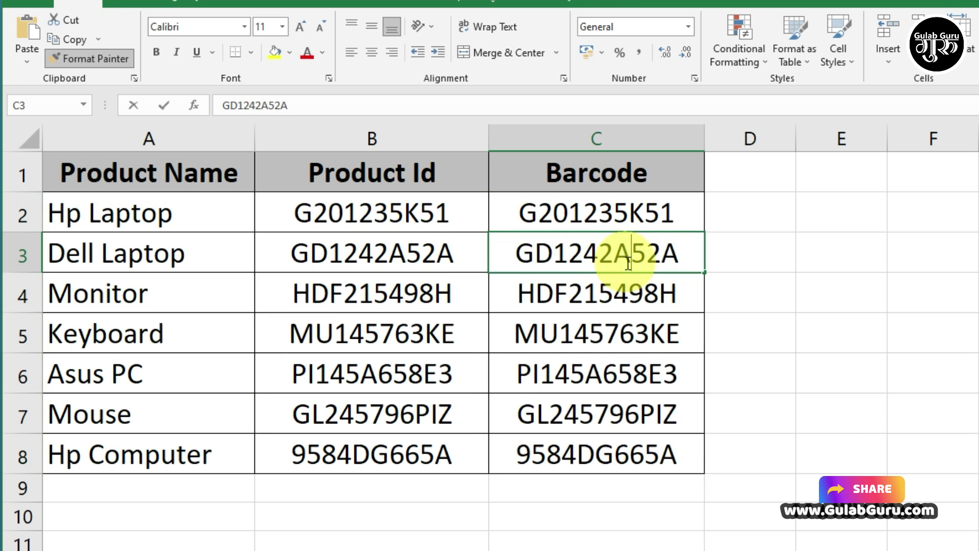
{"action": "left_click", "coordinate": [773, 281]}
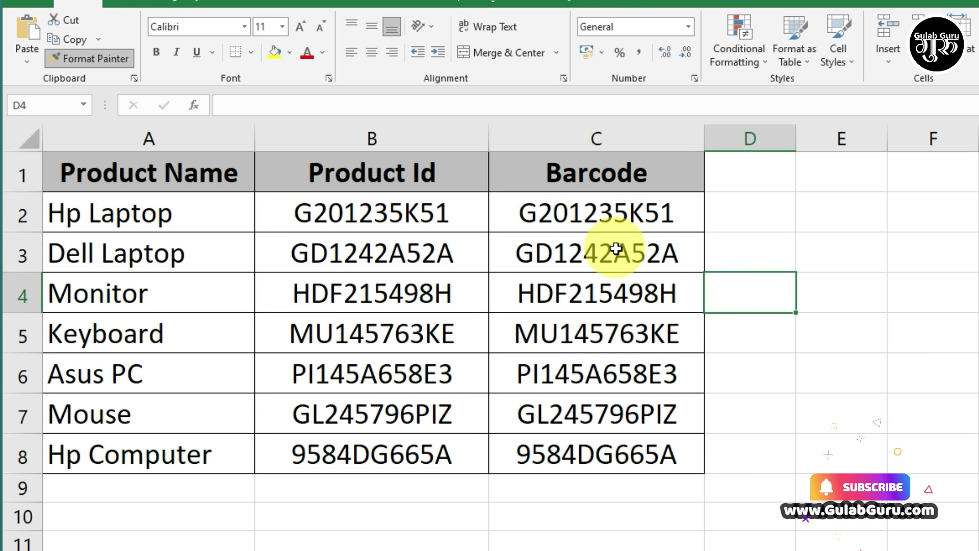
{"action": "left_click_drag", "start_coordinate": [611, 216], "coordinate": [632, 449]}
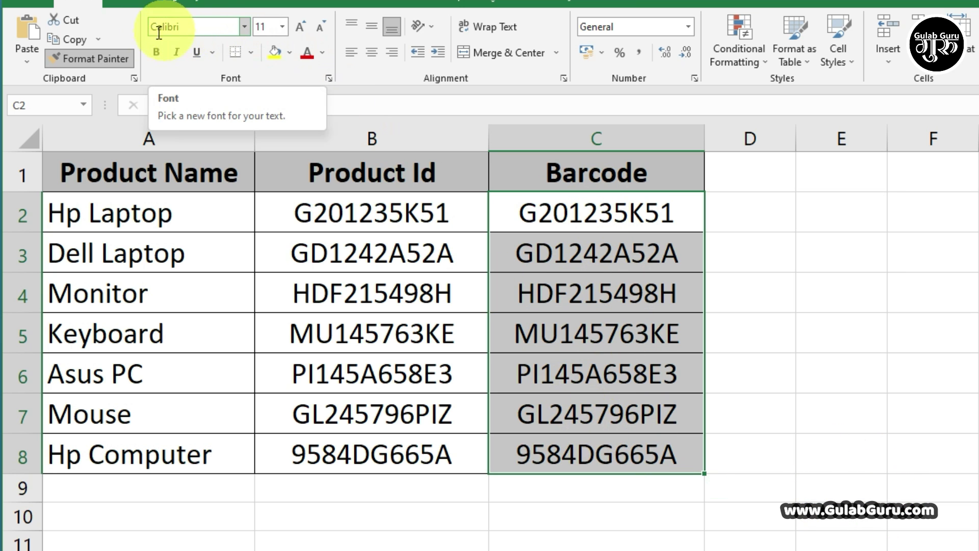
- Set C2:C8 to the CIA Code 39 Medium font and autofit column C's width
{"action": "left_click", "coordinate": [244, 32]}
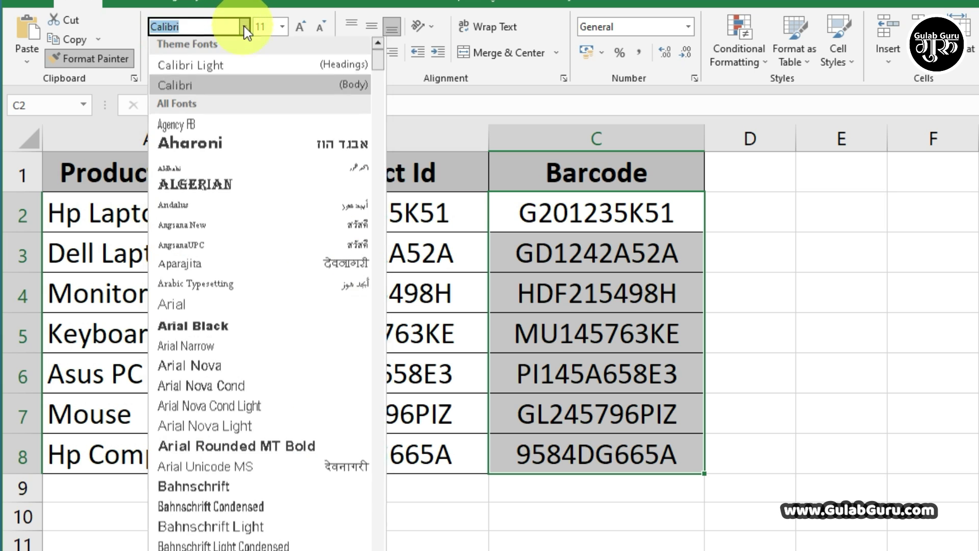
{"action": "left_click_drag", "start_coordinate": [372, 65], "coordinate": [382, 120]}
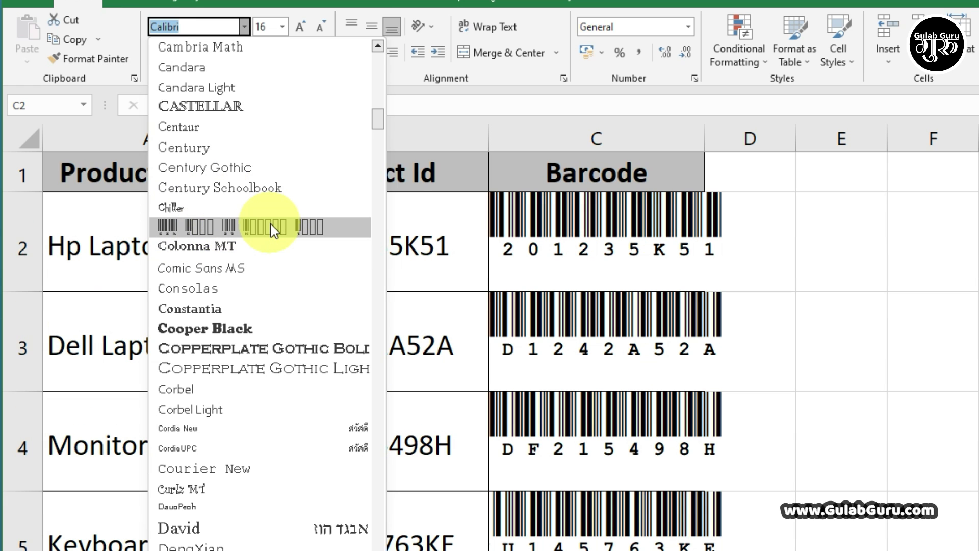
{"action": "left_click", "coordinate": [274, 228]}
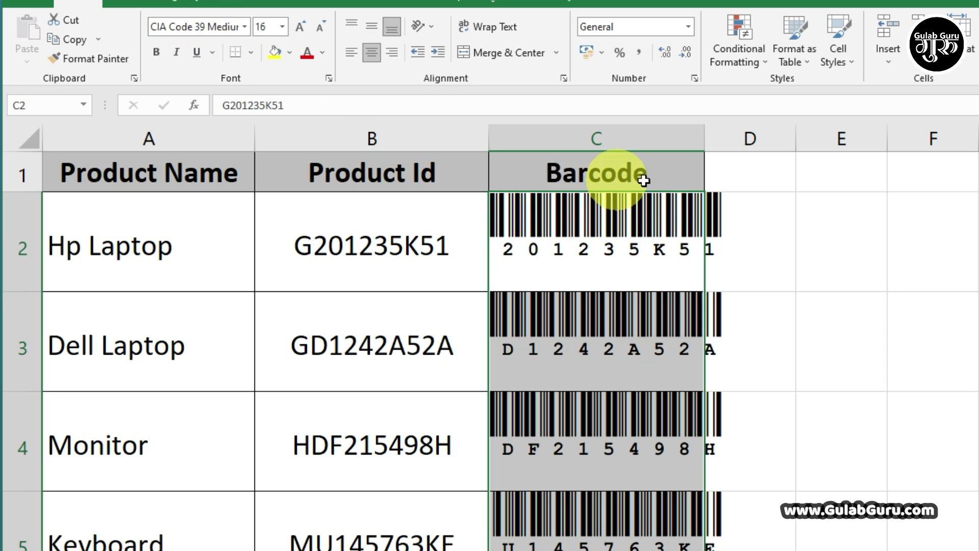
{"action": "left_click_drag", "start_coordinate": [703, 137], "coordinate": [703, 136]}
{"action": "double_click", "coordinate": [704, 136]}
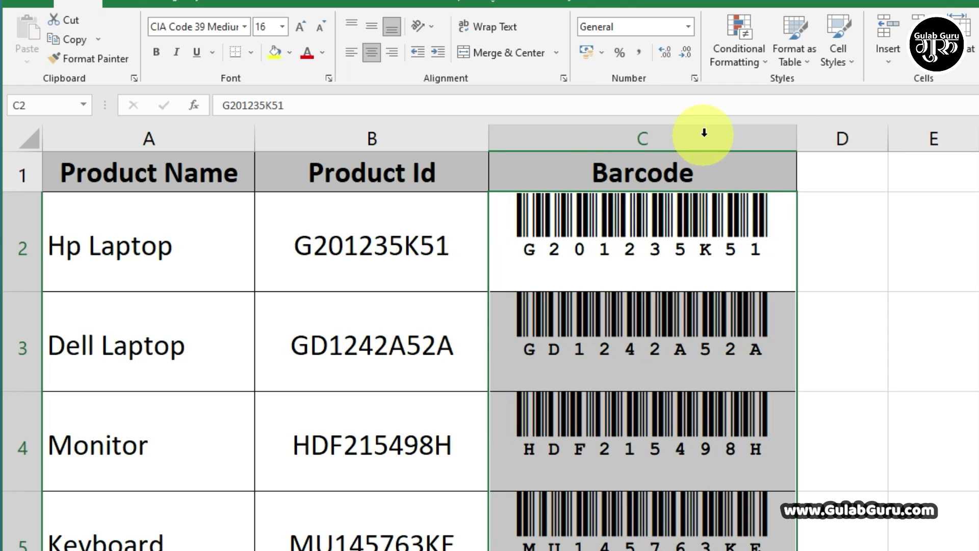
{"action": "left_click", "coordinate": [857, 284]}
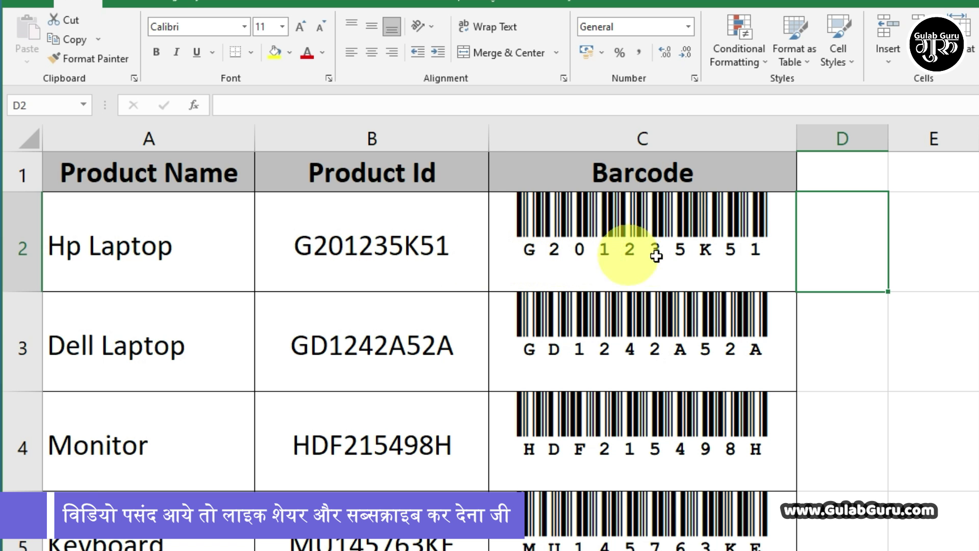
{"action": "scroll", "coordinate": [657, 227], "scroll_direction": "down", "scroll_amount": 1}
{"action": "scroll", "coordinate": [658, 235], "scroll_direction": "down", "scroll_amount": 3}
{"action": "scroll", "coordinate": [658, 236], "scroll_direction": "up", "scroll_amount": 3}
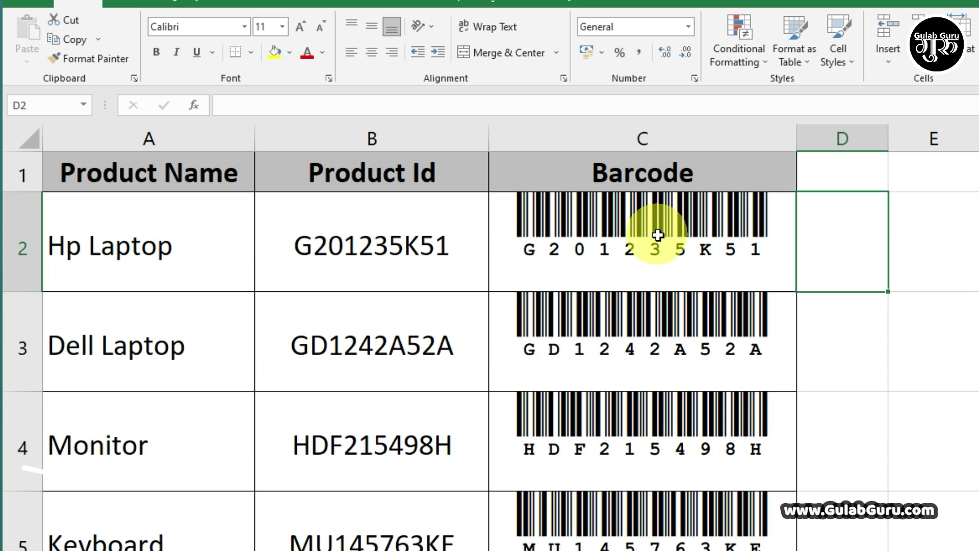
{"action": "left_click", "coordinate": [930, 333]}
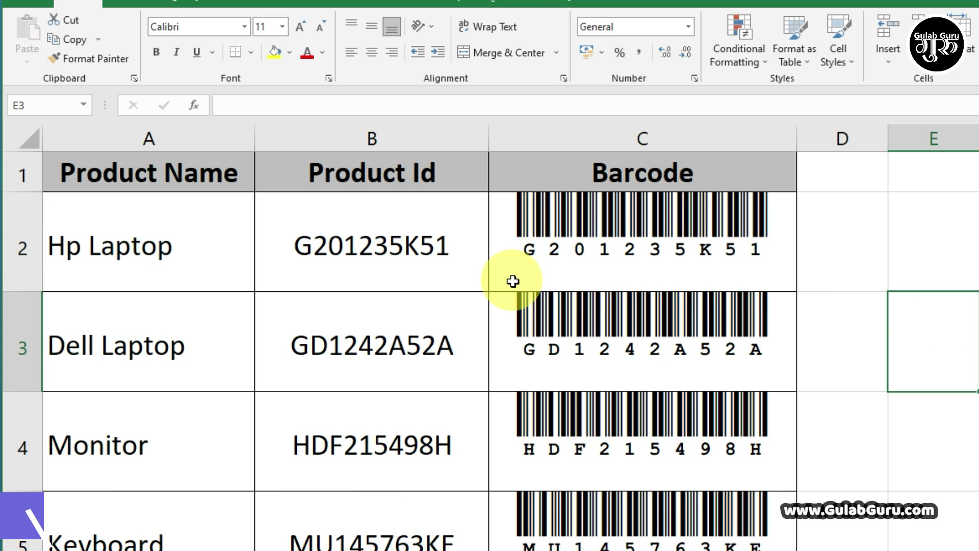
{"action": "left_click", "coordinate": [366, 248]}
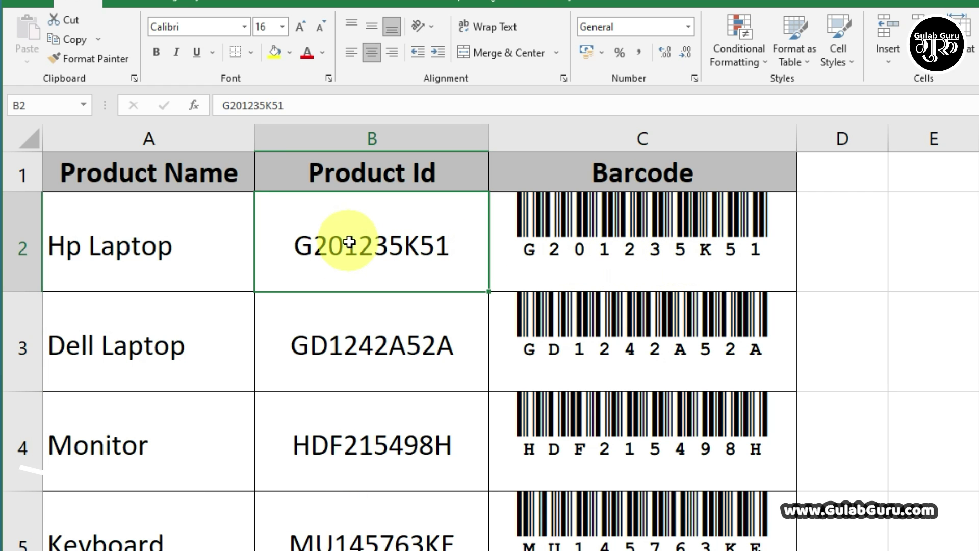
{"action": "type", "text": "jhj"}
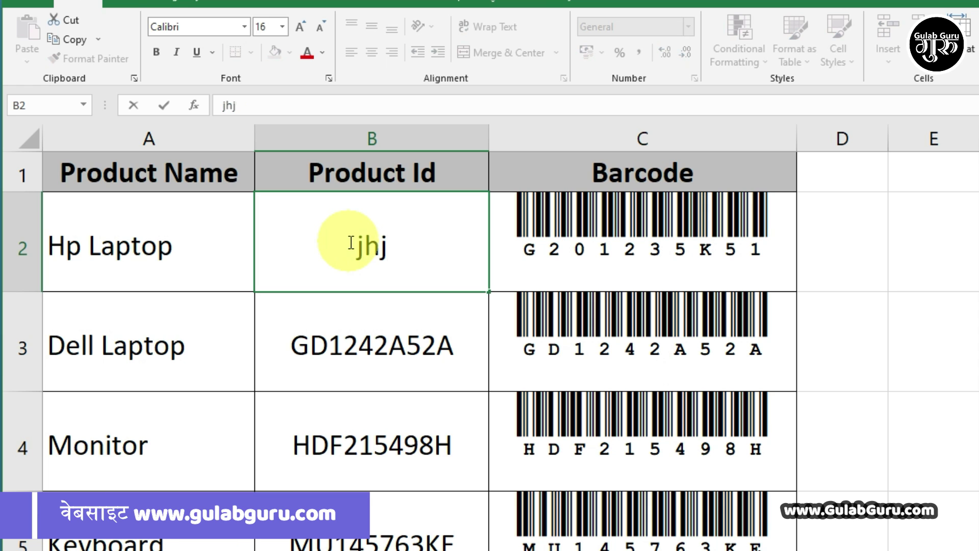
{"action": "type", "text": "24445"}
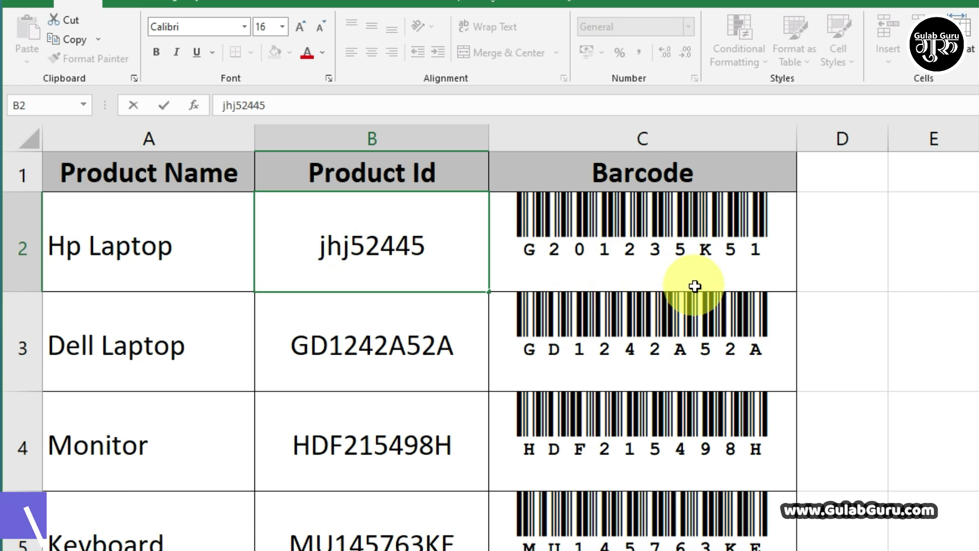
{"action": "left_click", "coordinate": [924, 285]}
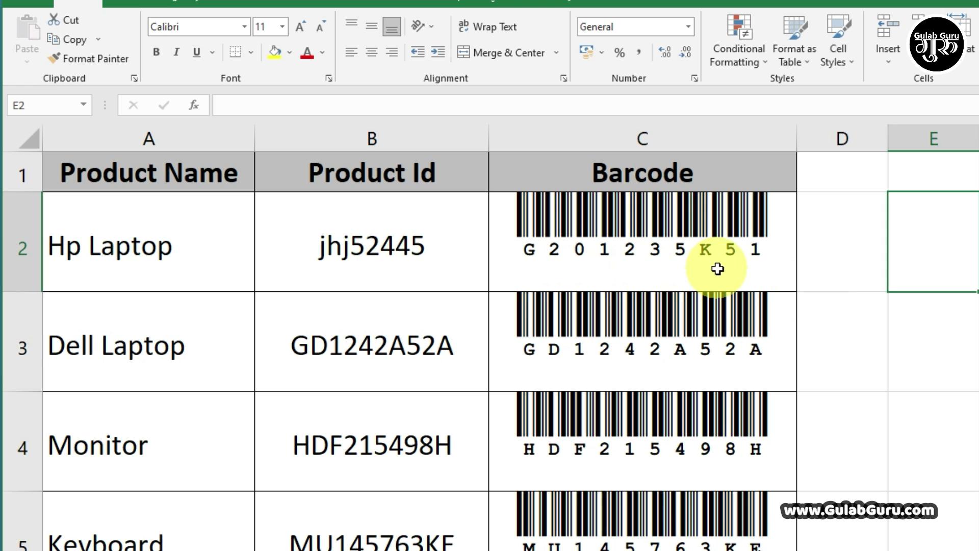
{"action": "key", "text": "ctrl+z"}
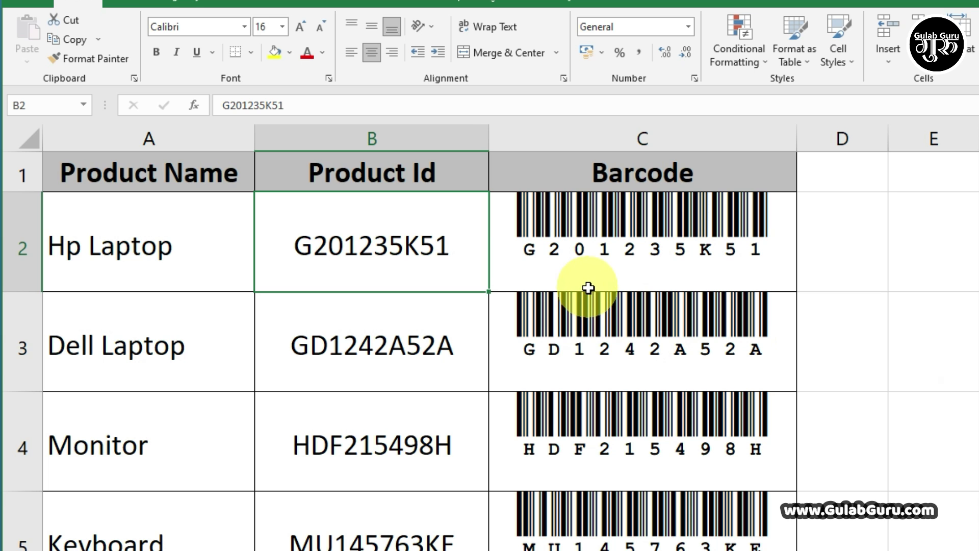
- Undo the barcode font and clear the copied Product Ids from C2:C8
{"action": "key", "text": "ctrl+z"}
{"action": "key", "text": "ctrl+z"}
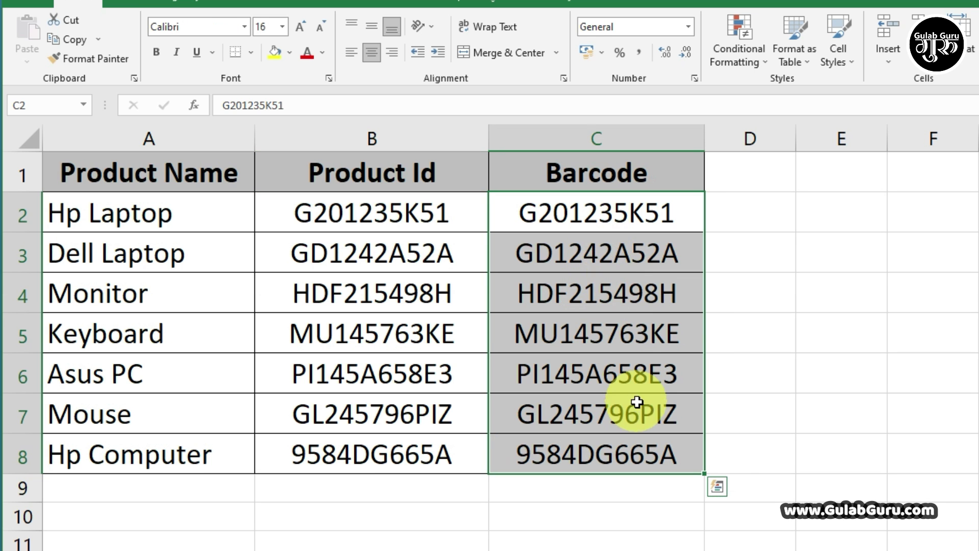
{"action": "mouse_move", "coordinate": [540, 214]}
{"action": "left_mouse_down"}
{"action": "mouse_move", "coordinate": [613, 414]}
{"action": "mouse_move", "coordinate": [615, 467]}
{"action": "left_mouse_up"}
{"action": "key", "text": "Delete"}
{"action": "left_click", "coordinate": [836, 413]}
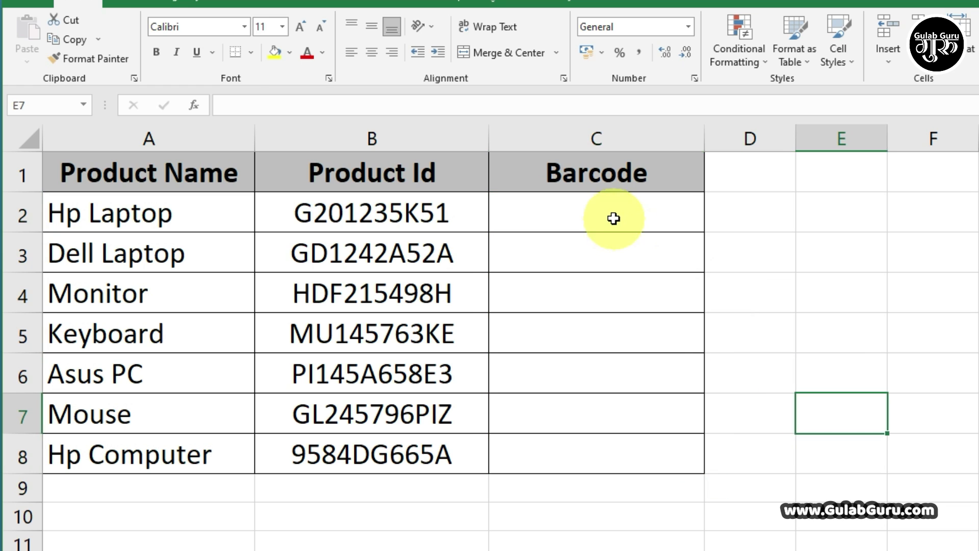
- Enter the formula ="*"&B2&"*" in C2 so it shows *G201235K51*
{"action": "left_click", "coordinate": [617, 216]}
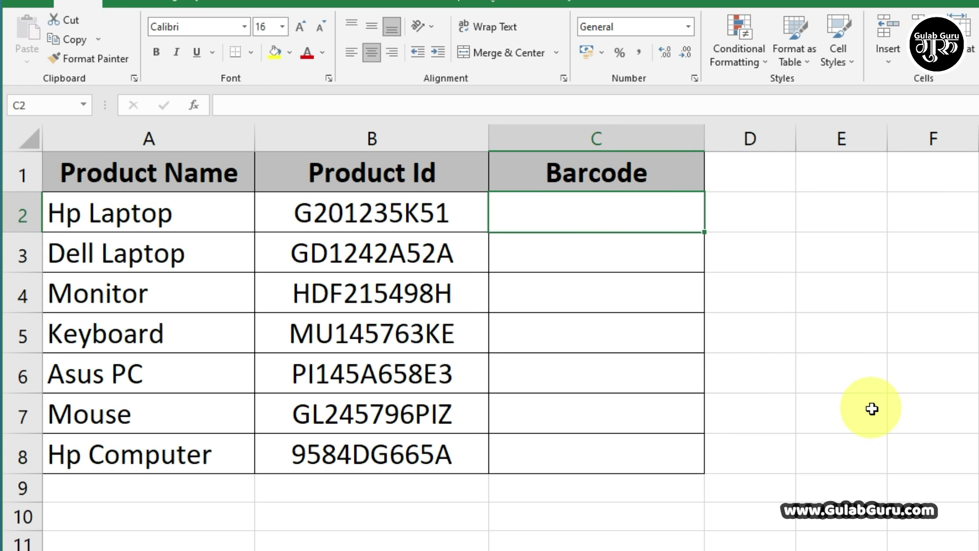
{"action": "type", "text": "="}
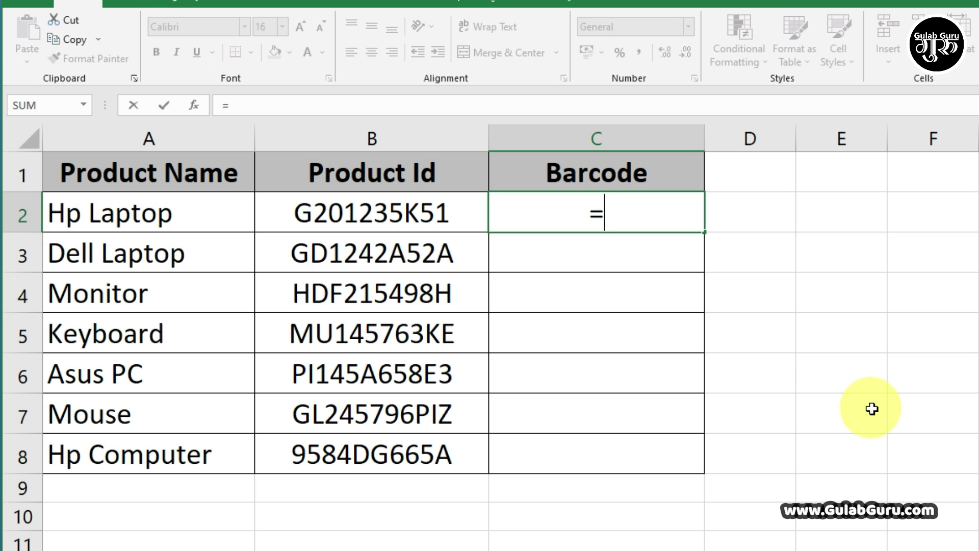
{"action": "type", "text": "\""}
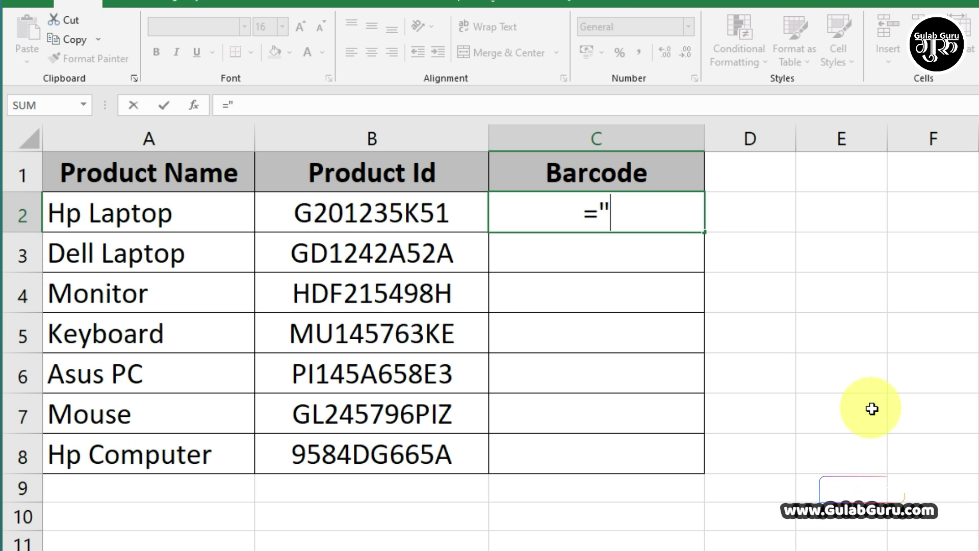
{"action": "type", "text": "*"}
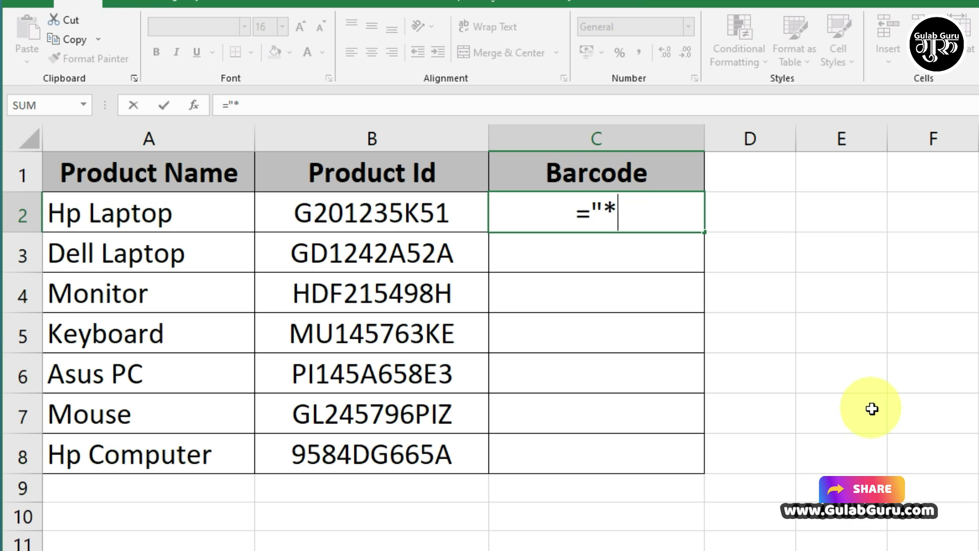
{"action": "type", "text": "\"&"}
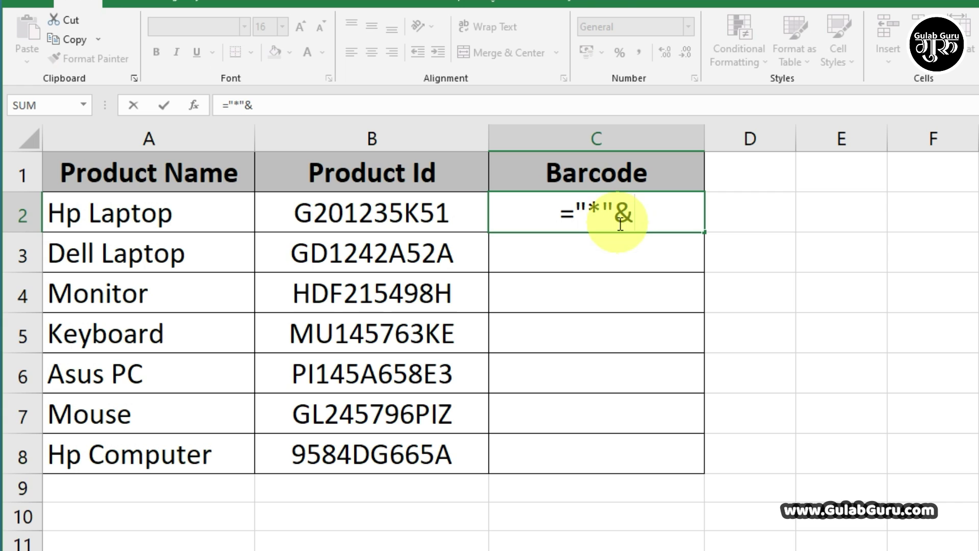
{"action": "left_click", "coordinate": [345, 214]}
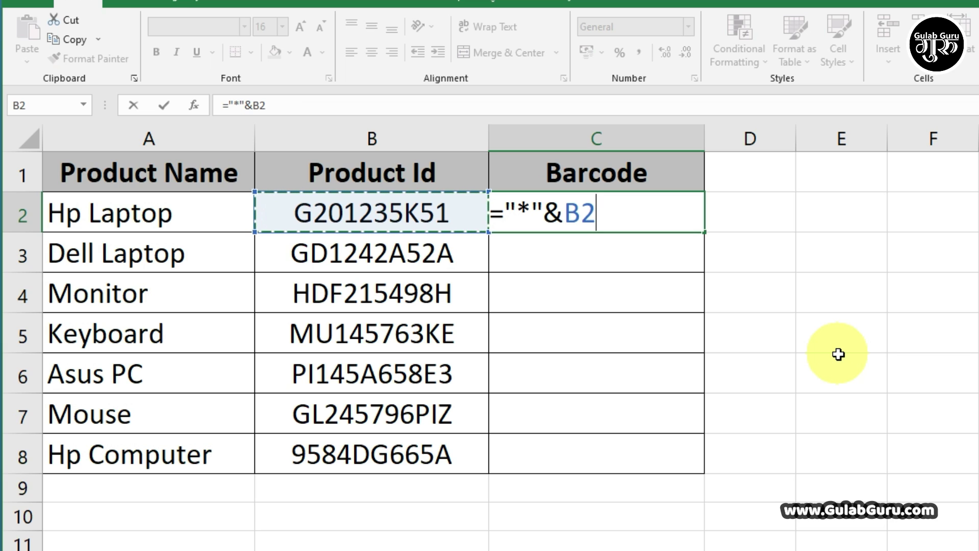
{"action": "type", "text": "&\""}
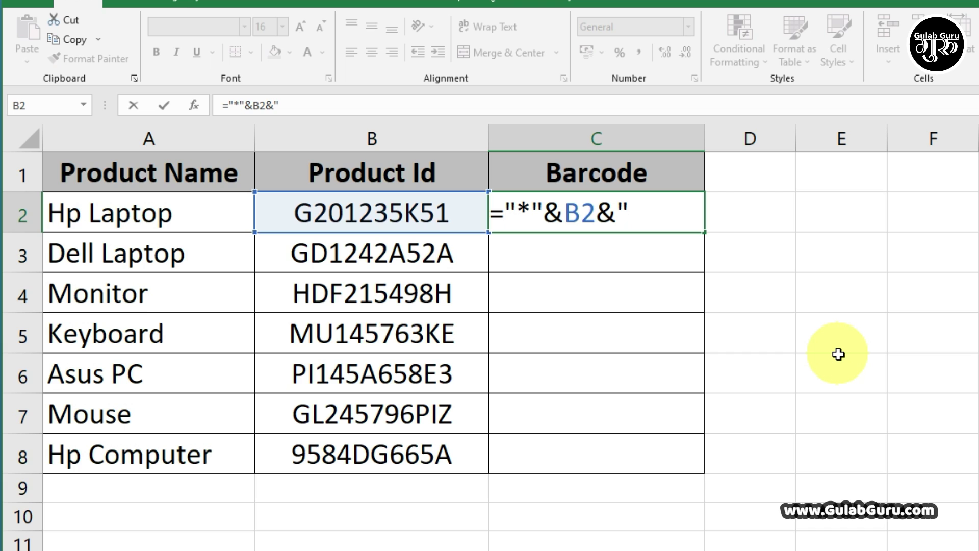
{"action": "type", "text": "*"}
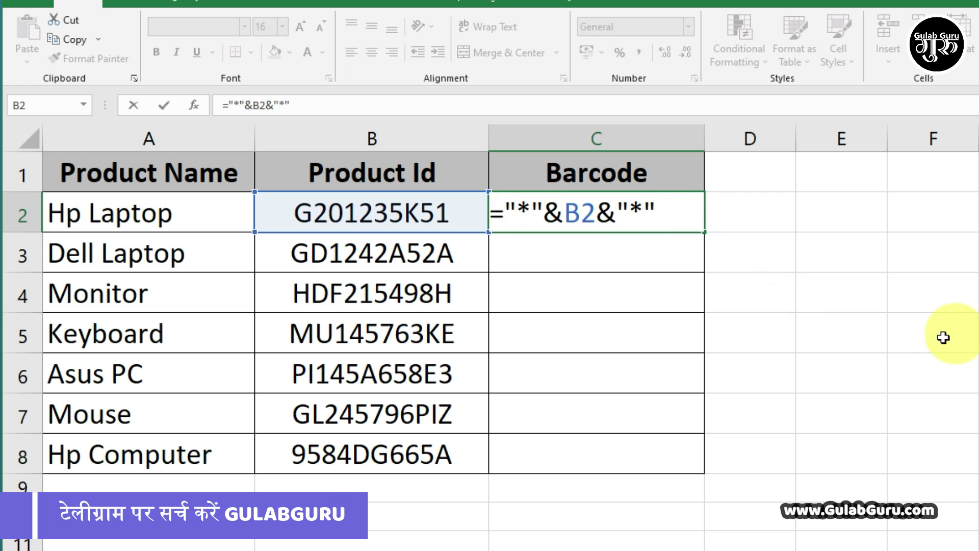
{"action": "key", "text": "Return"}
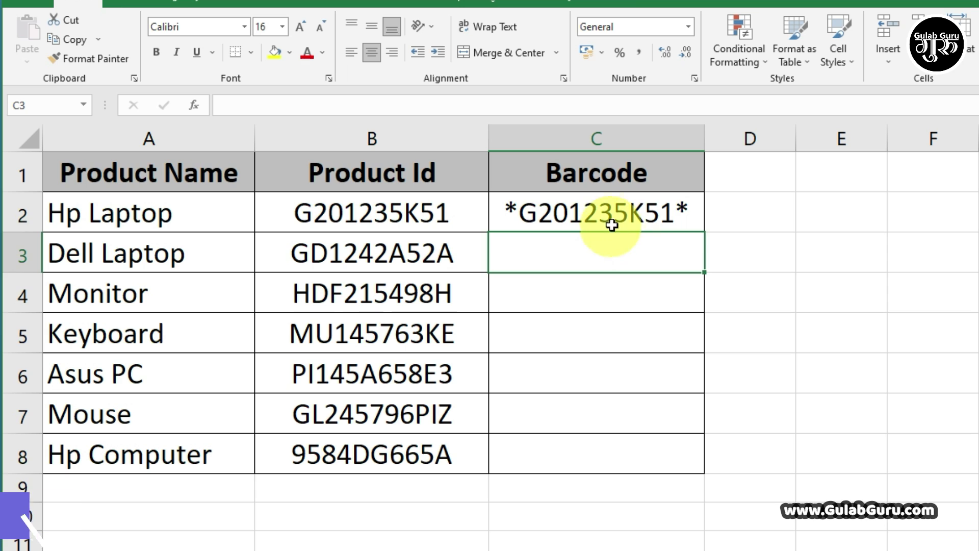
- Fill C2's formula down to C8, apply CIA Code 39 Medium, and autofit column C
{"action": "left_click", "coordinate": [647, 216]}
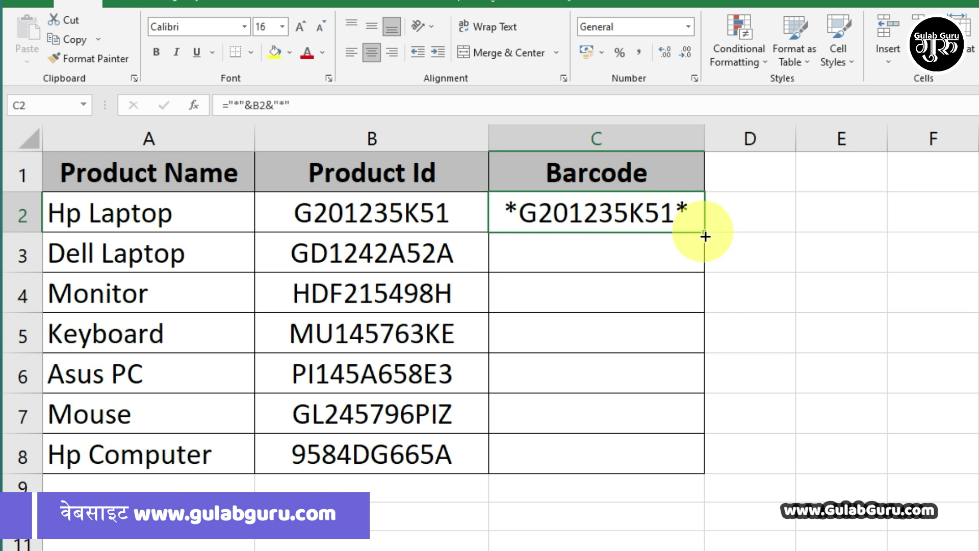
{"action": "left_click_drag", "start_coordinate": [705, 236], "coordinate": [717, 461]}
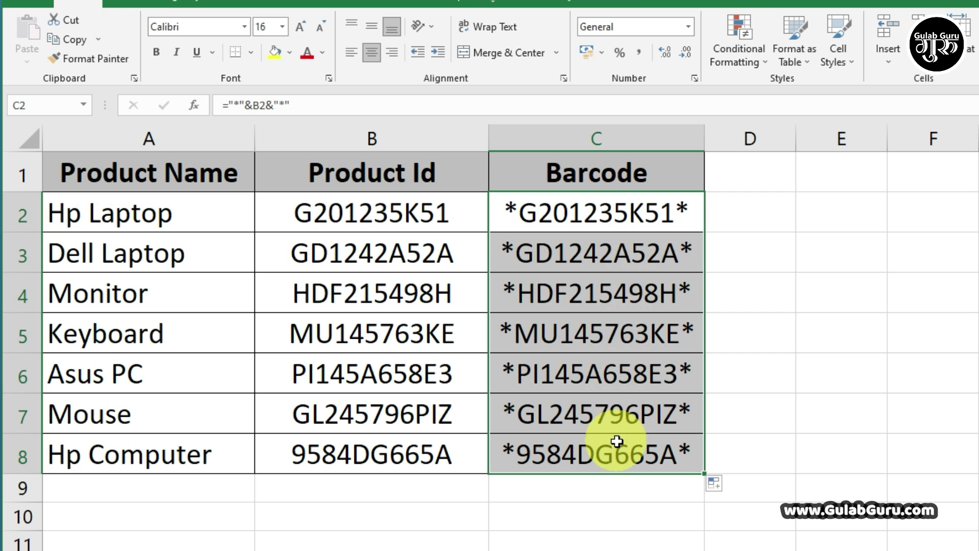
{"action": "left_click", "coordinate": [245, 28]}
{"action": "scroll", "coordinate": [242, 339], "scroll_direction": "down", "scroll_amount": 5}
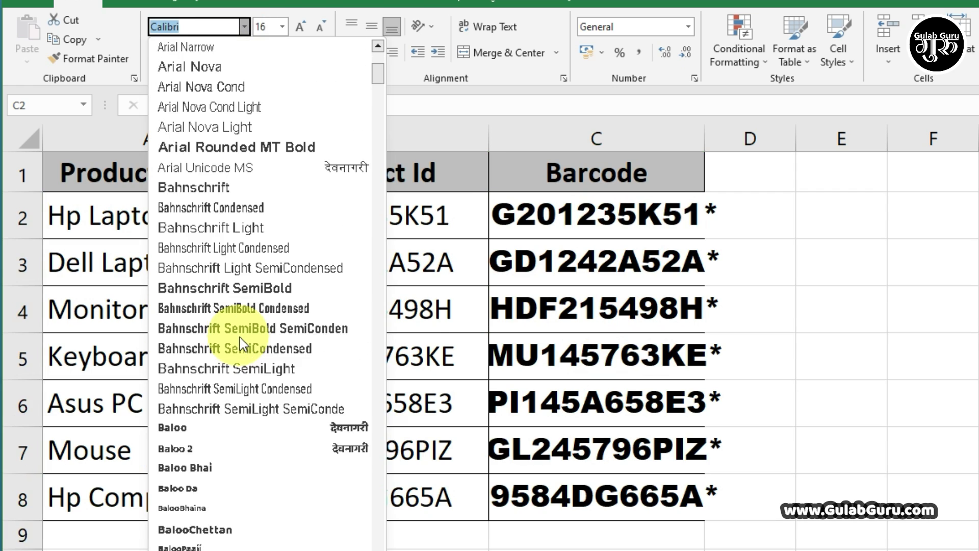
{"action": "scroll", "coordinate": [242, 339], "scroll_direction": "down", "scroll_amount": 4}
{"action": "scroll", "coordinate": [242, 339], "scroll_direction": "down", "scroll_amount": 3}
{"action": "scroll", "coordinate": [250, 331], "scroll_direction": "down", "scroll_amount": 4}
{"action": "scroll", "coordinate": [258, 324], "scroll_direction": "down", "scroll_amount": 6}
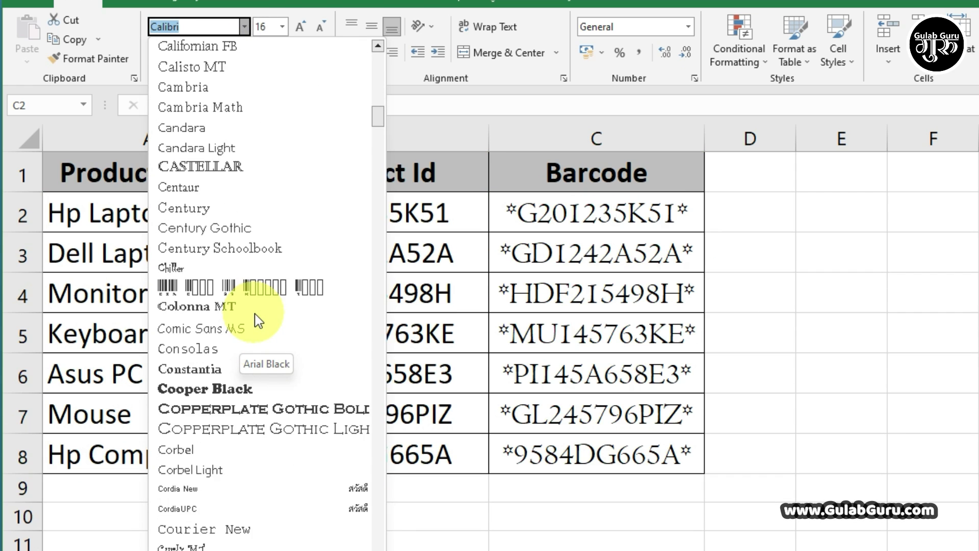
{"action": "scroll", "coordinate": [258, 323], "scroll_direction": "down", "scroll_amount": 1}
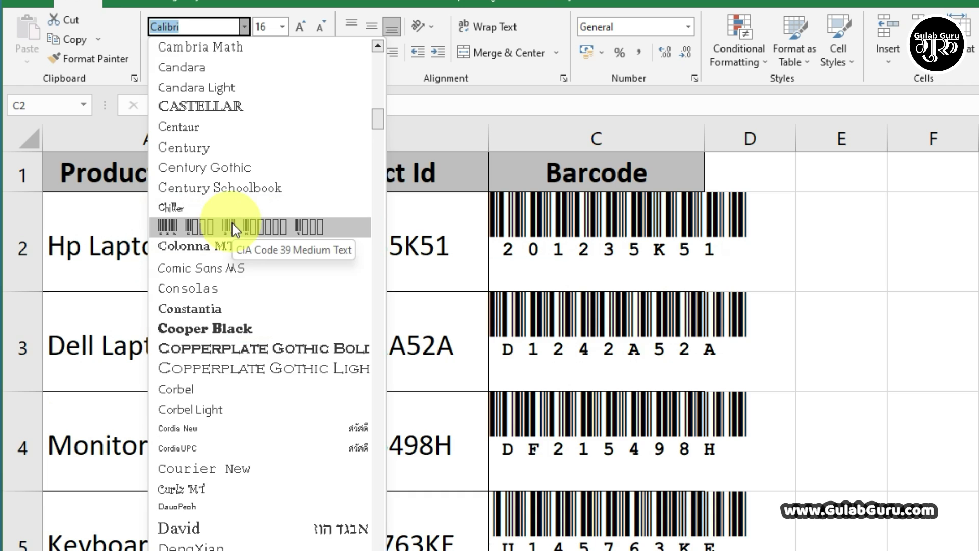
{"action": "left_click", "coordinate": [231, 227]}
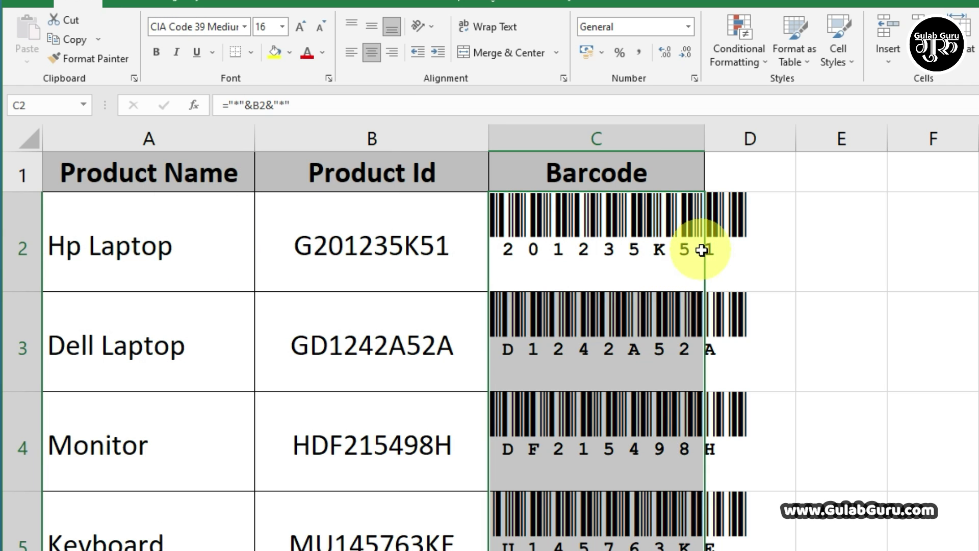
{"action": "double_click", "coordinate": [704, 133]}
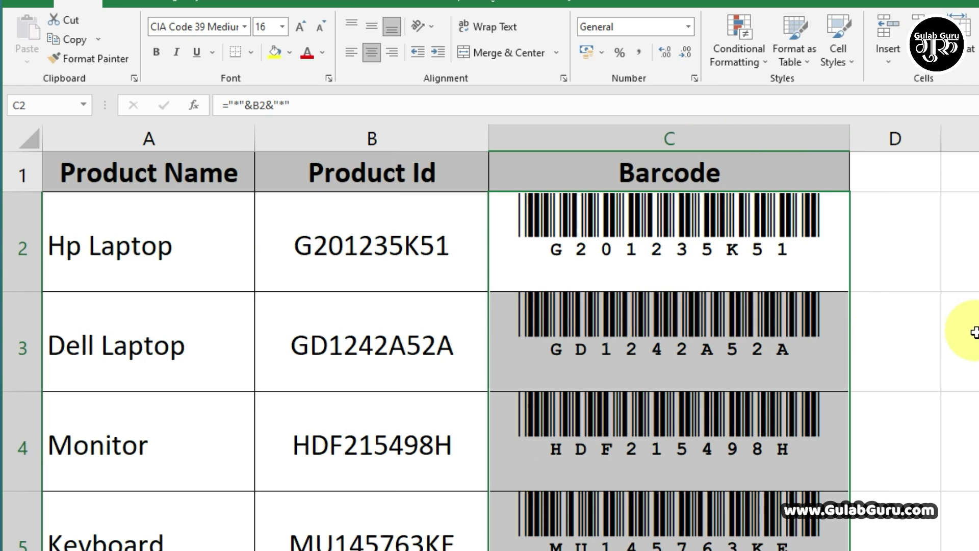
{"action": "left_click", "coordinate": [327, 247]}
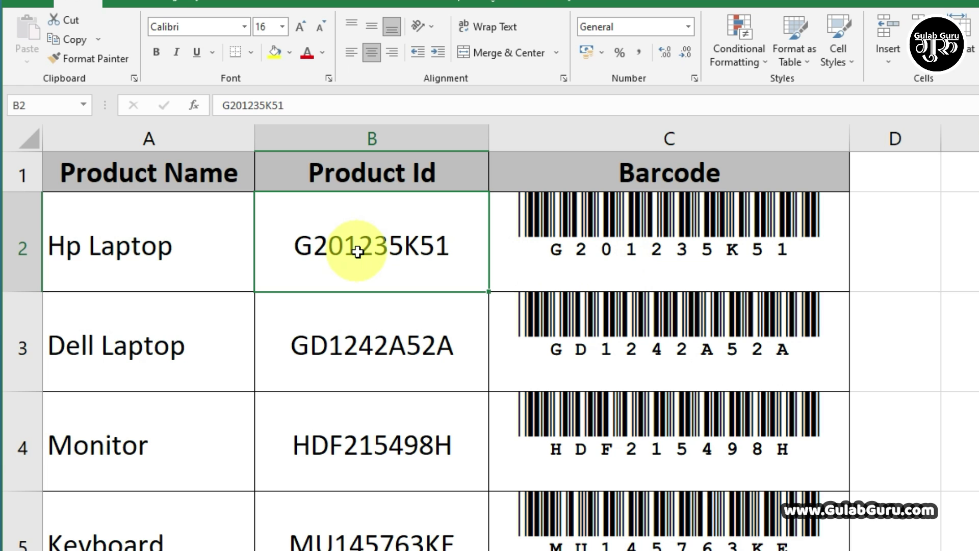
- Change Hp Laptop's Product Id in B2 to KRIFJ154268 and check C2's updated barcode
{"action": "type", "text": "KRI"}
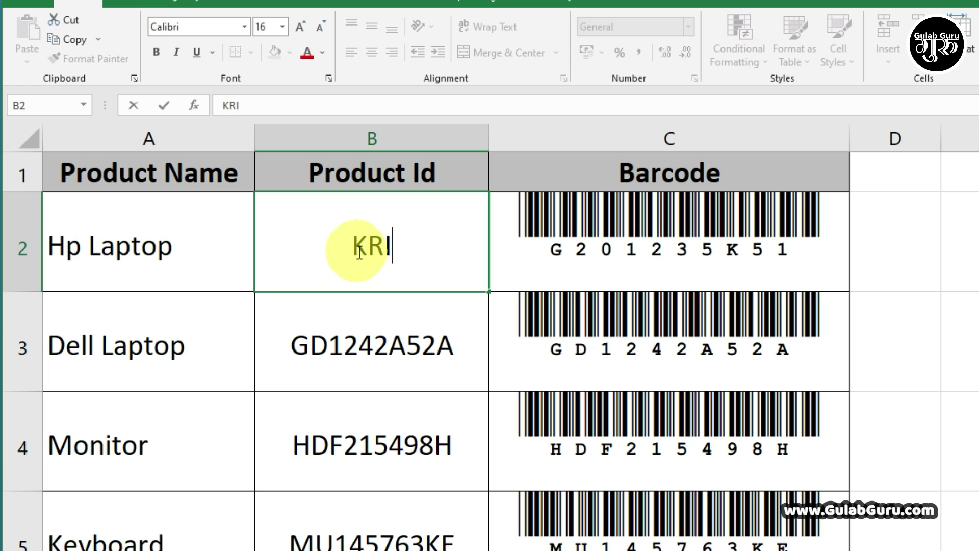
{"action": "type", "text": "FJ154268"}
{"action": "left_click", "coordinate": [950, 295]}
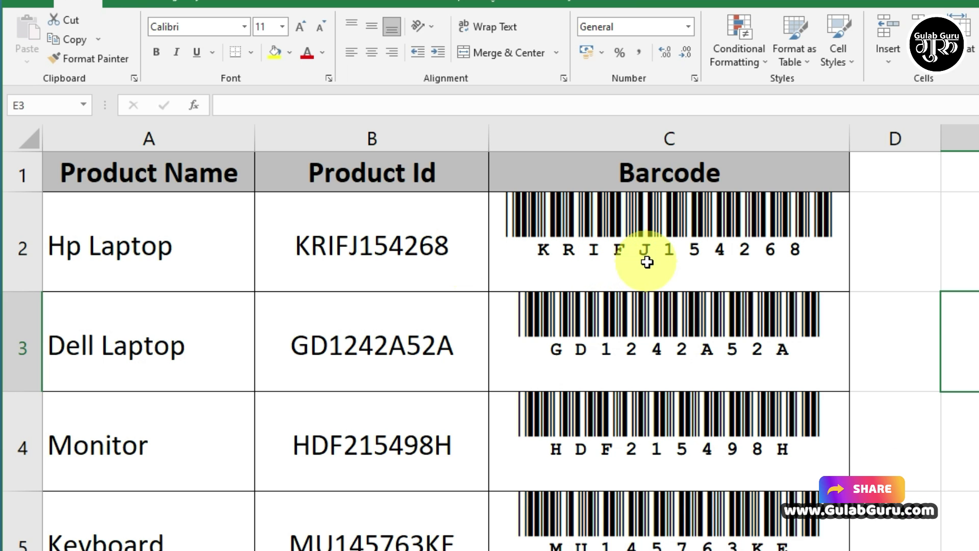
{"action": "left_click", "coordinate": [816, 275]}
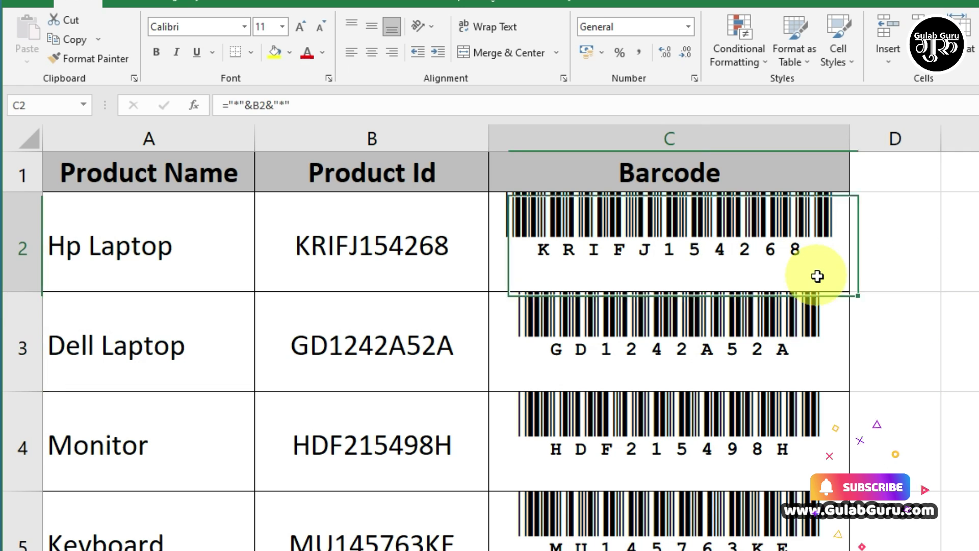
- Try Calibri on C2, then cancel and keep it in CIA Code 39 Medium
{"action": "left_click", "coordinate": [190, 28]}
{"action": "type", "text": "Calibri"}
{"action": "key", "text": "Escape"}
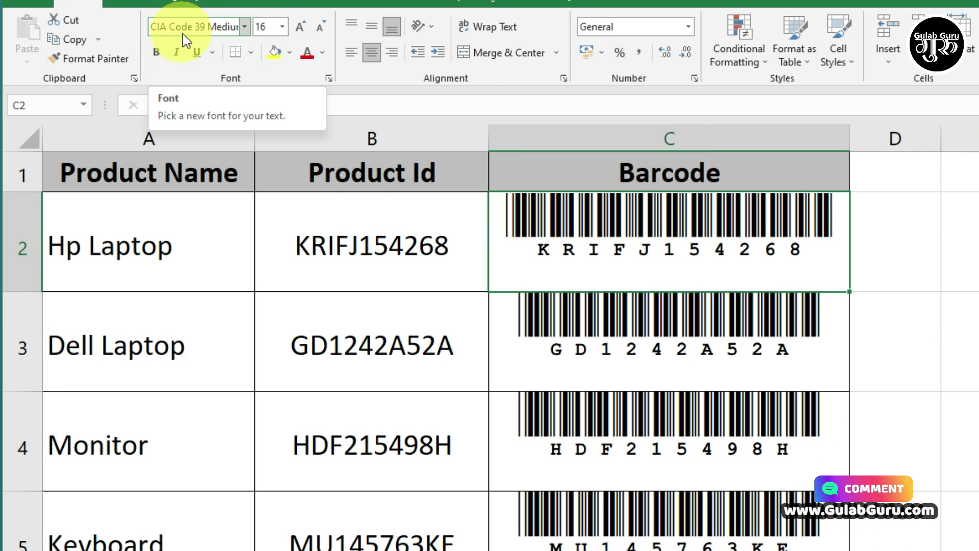
{"action": "left_click", "coordinate": [244, 27]}
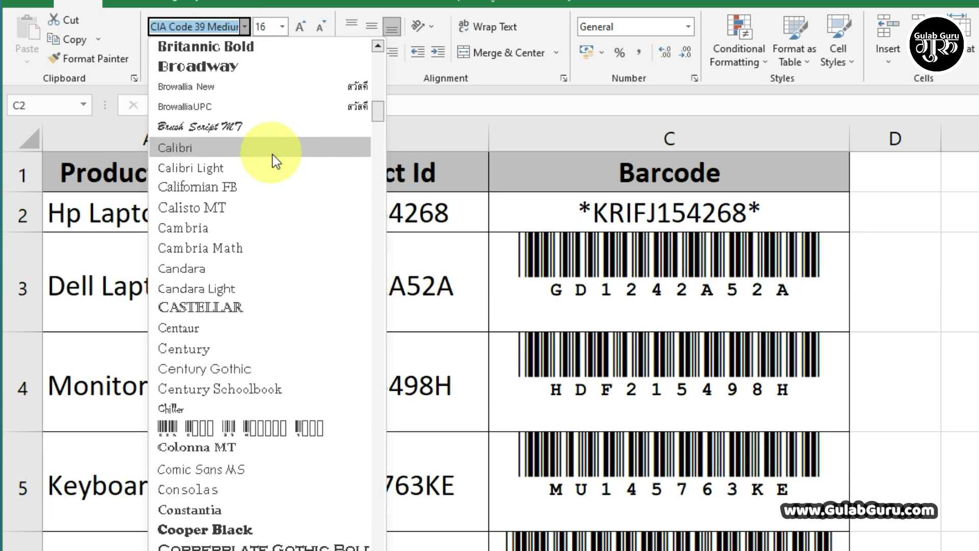
{"action": "scroll", "coordinate": [273, 154], "scroll_direction": "down", "scroll_amount": 4}
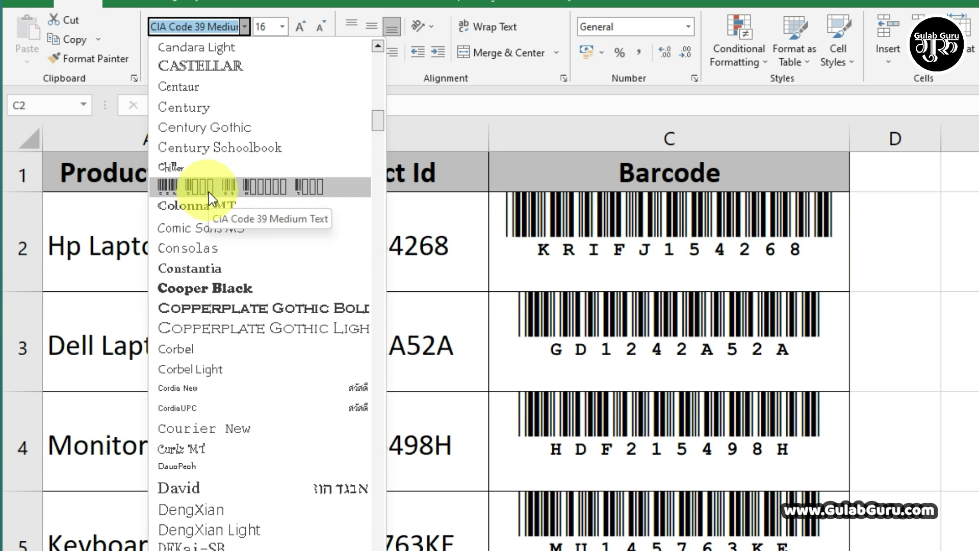
{"action": "left_click", "coordinate": [913, 276]}
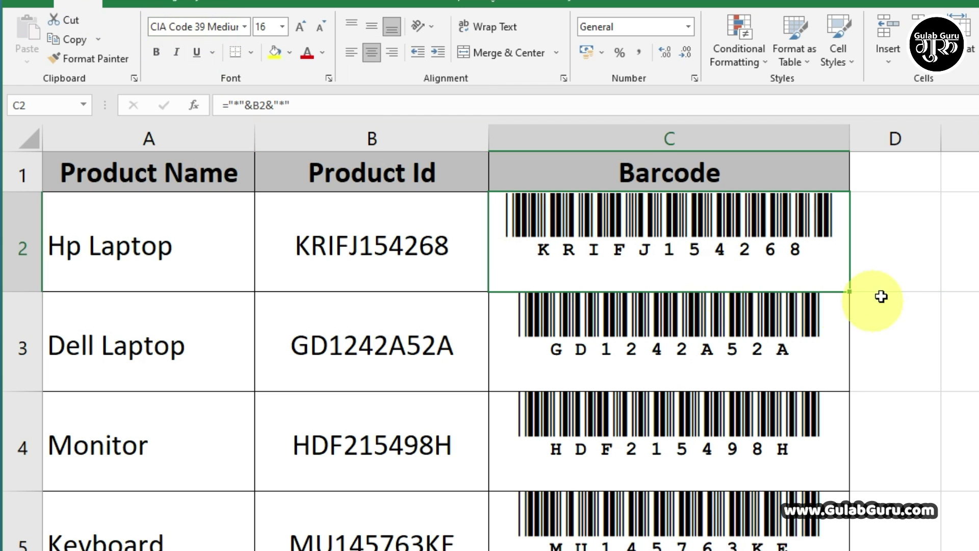
- Click empty cells beside the table, then reselect the C2 barcode
{"action": "left_click", "coordinate": [920, 355]}
{"action": "left_click", "coordinate": [969, 356]}
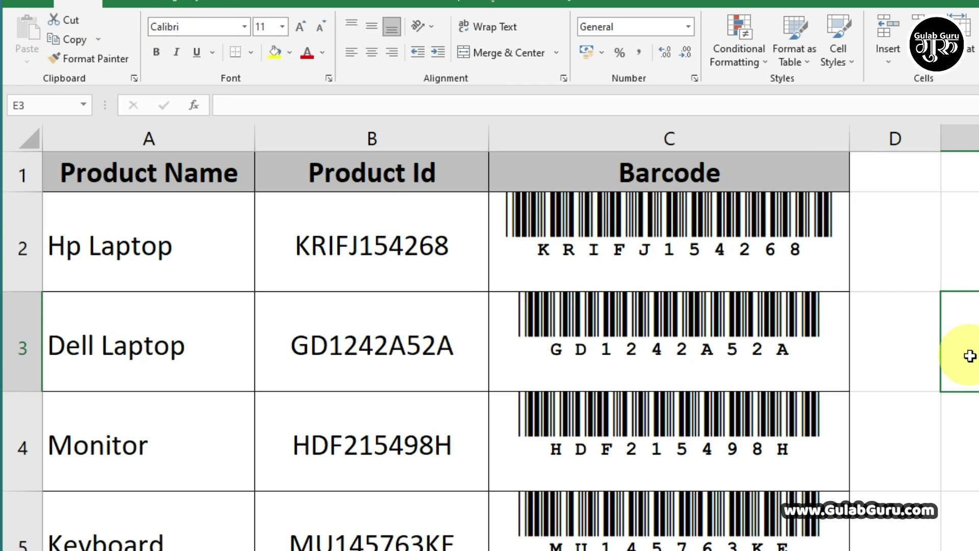
{"action": "left_click", "coordinate": [973, 254]}
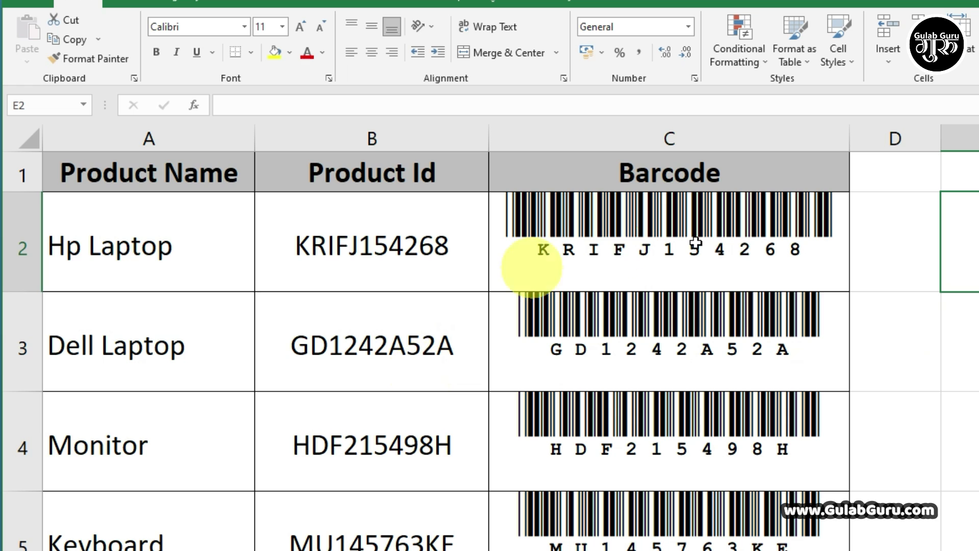
{"action": "left_click", "coordinate": [528, 211]}
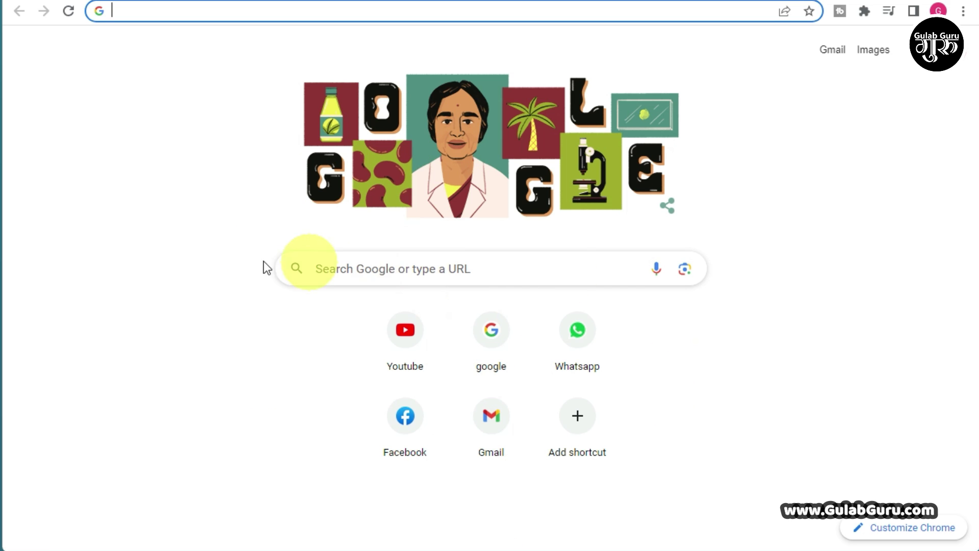
- Search Google for 'dafont' and open the 'DaFont - Download fonts' result
{"action": "left_click", "coordinate": [361, 275]}
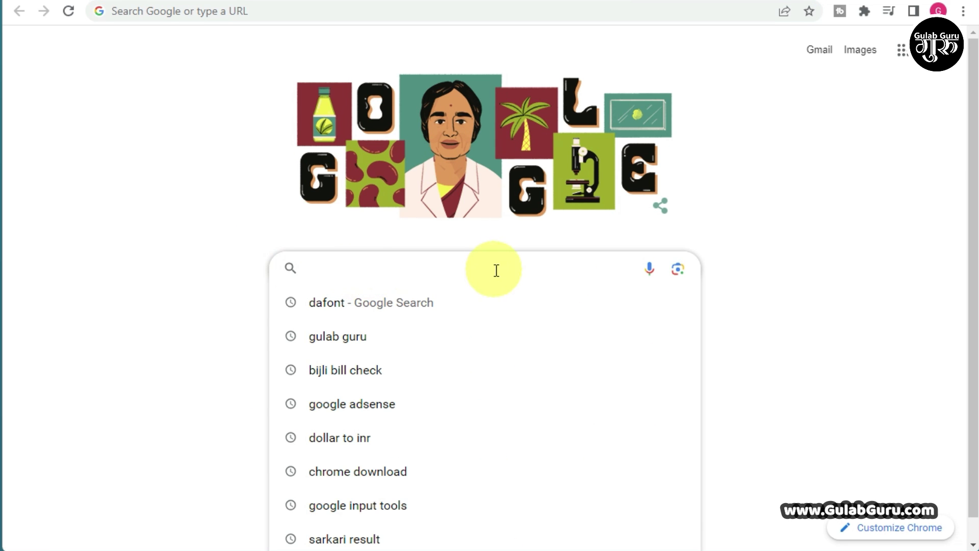
{"action": "left_click", "coordinate": [324, 306]}
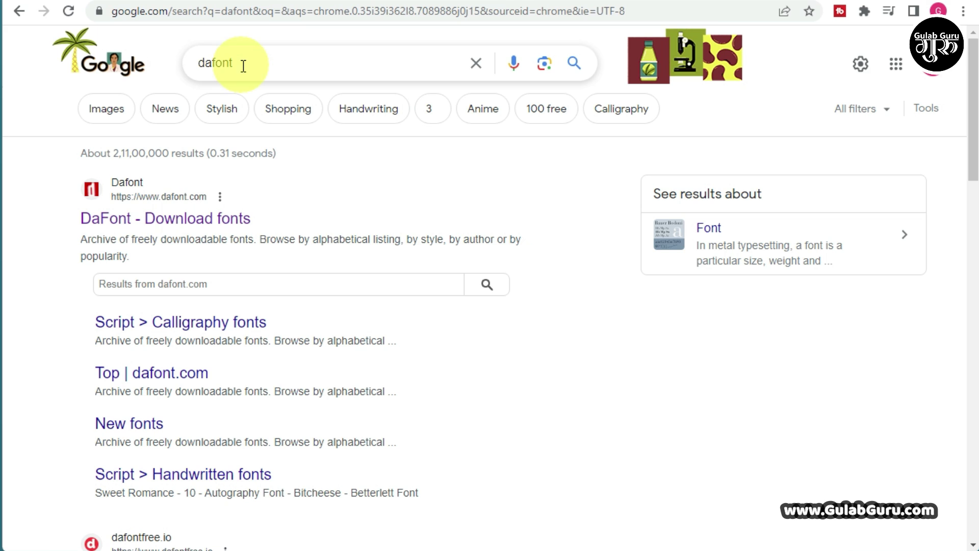
{"action": "left_click", "coordinate": [170, 224]}
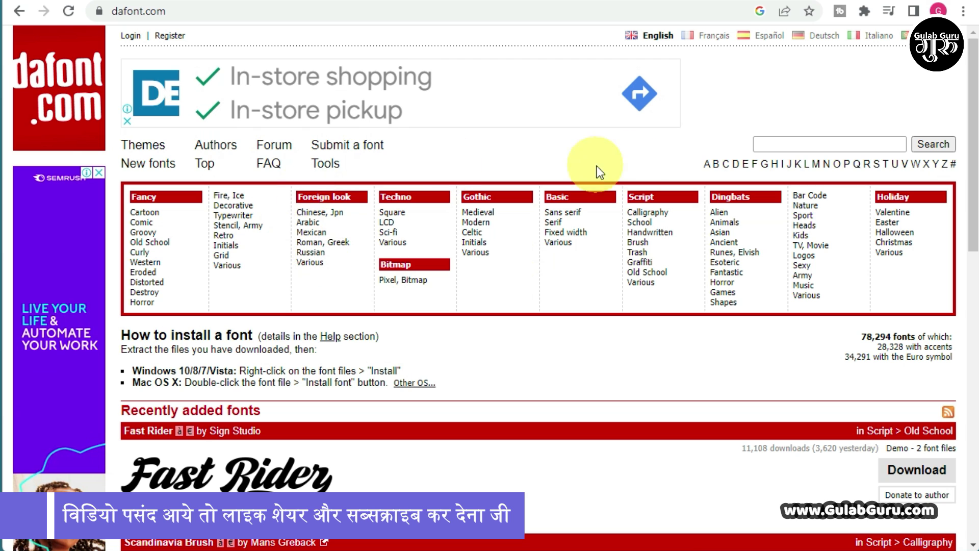
- Open DaFont's Dingbats > Bar Code category and scroll to the CIA Code 39 entry
{"action": "left_click", "coordinate": [820, 200]}
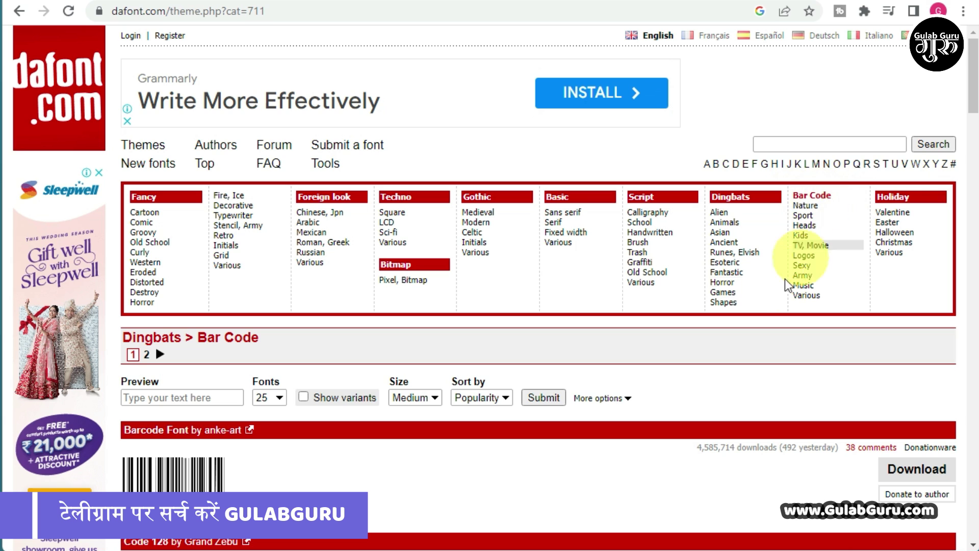
{"action": "scroll", "coordinate": [745, 294], "scroll_direction": "down", "scroll_amount": 4}
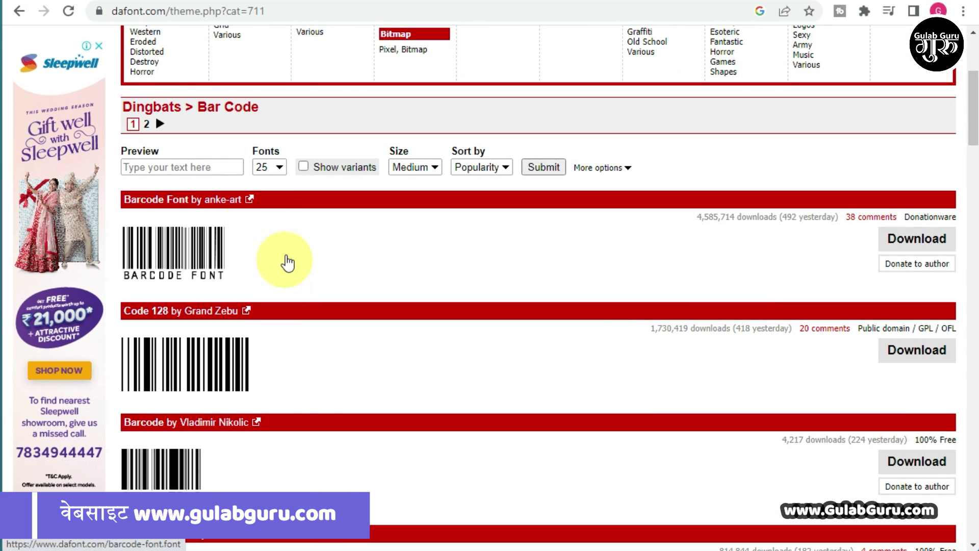
{"action": "scroll", "coordinate": [638, 305], "scroll_direction": "down", "scroll_amount": 1}
{"action": "scroll", "coordinate": [638, 305], "scroll_direction": "down", "scroll_amount": 3}
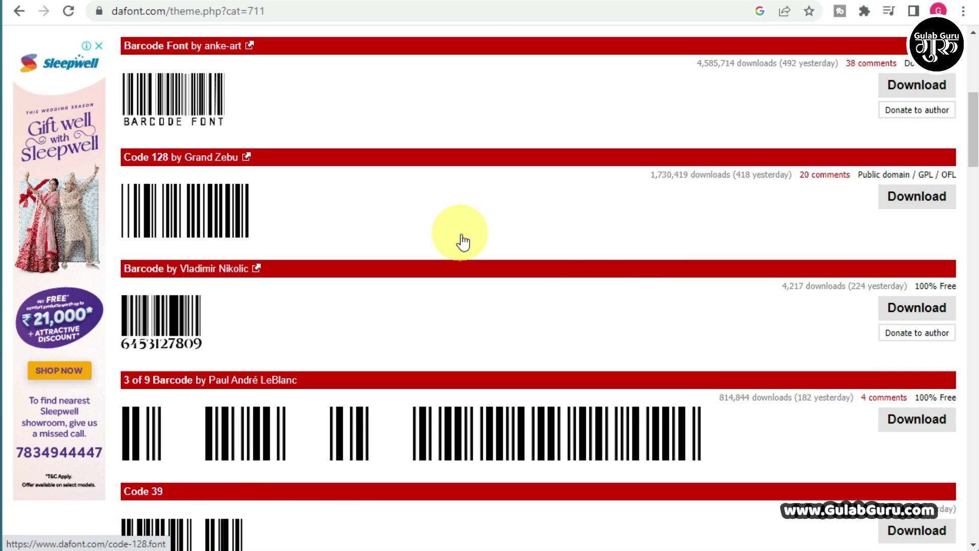
{"action": "scroll", "coordinate": [461, 242], "scroll_direction": "up", "scroll_amount": 2}
{"action": "scroll", "coordinate": [406, 206], "scroll_direction": "up", "scroll_amount": 2}
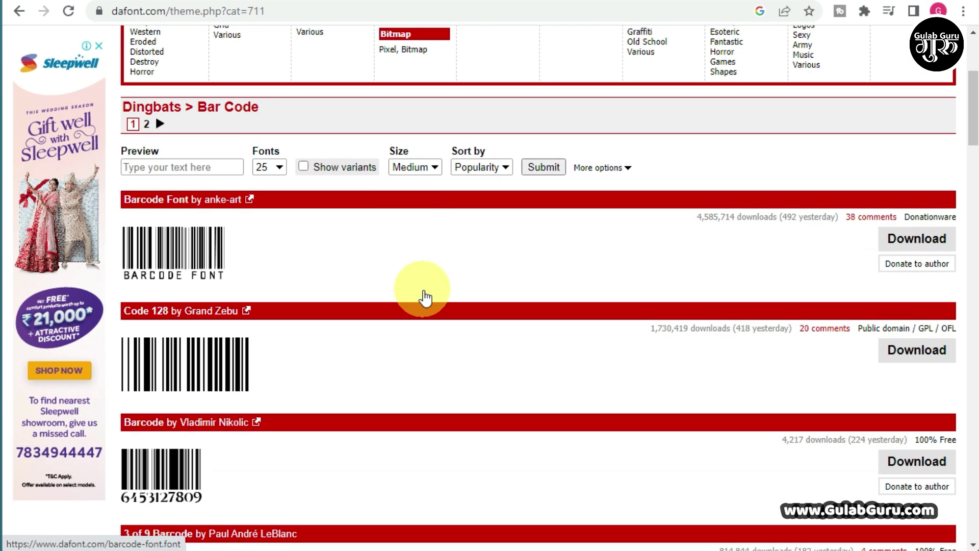
{"action": "scroll", "coordinate": [425, 296], "scroll_direction": "down", "scroll_amount": 5}
{"action": "scroll", "coordinate": [425, 297], "scroll_direction": "down", "scroll_amount": 5}
{"action": "scroll", "coordinate": [425, 292], "scroll_direction": "down", "scroll_amount": 1}
{"action": "scroll", "coordinate": [426, 295], "scroll_direction": "down", "scroll_amount": 2}
{"action": "scroll", "coordinate": [427, 299], "scroll_direction": "down", "scroll_amount": 1}
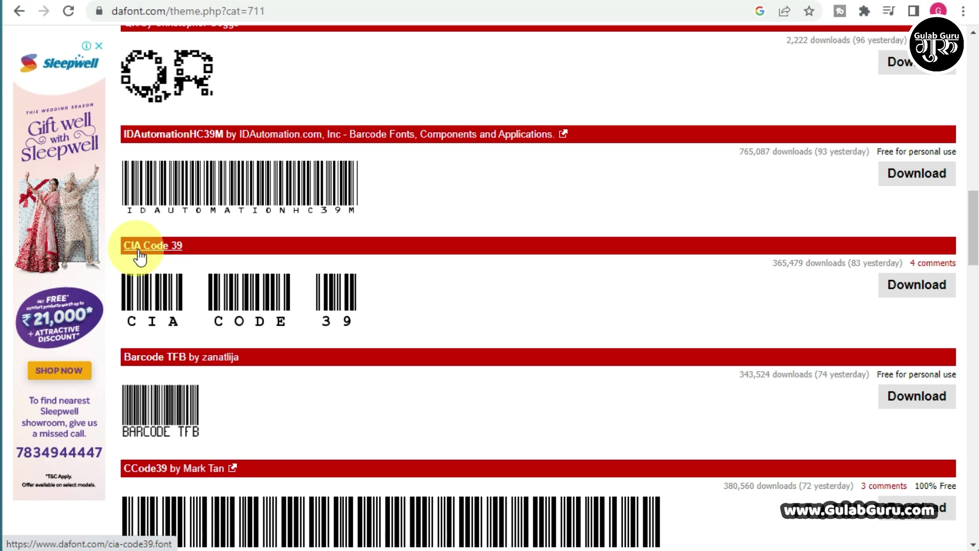
{"action": "scroll", "coordinate": [331, 306], "scroll_direction": "down", "scroll_amount": 2}
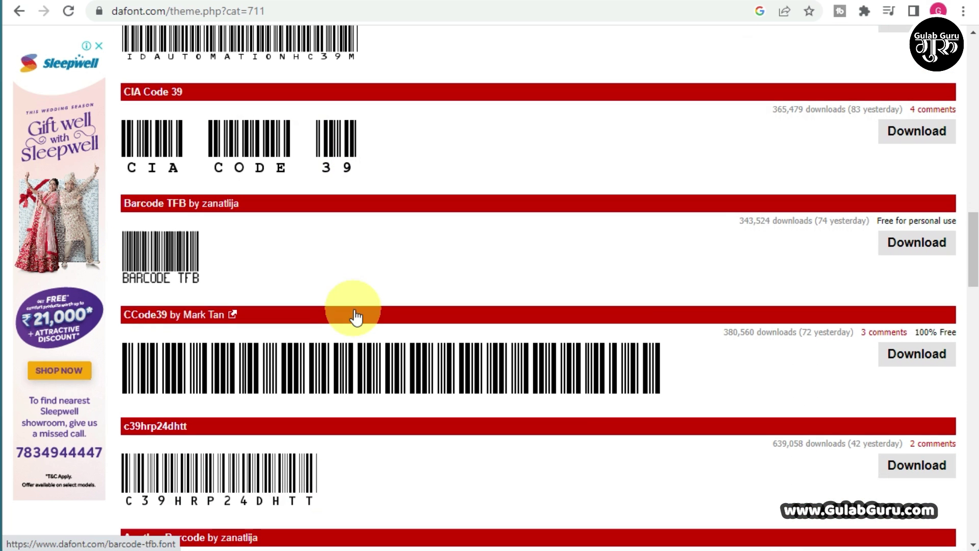
{"action": "scroll", "coordinate": [296, 371], "scroll_direction": "down", "scroll_amount": 3}
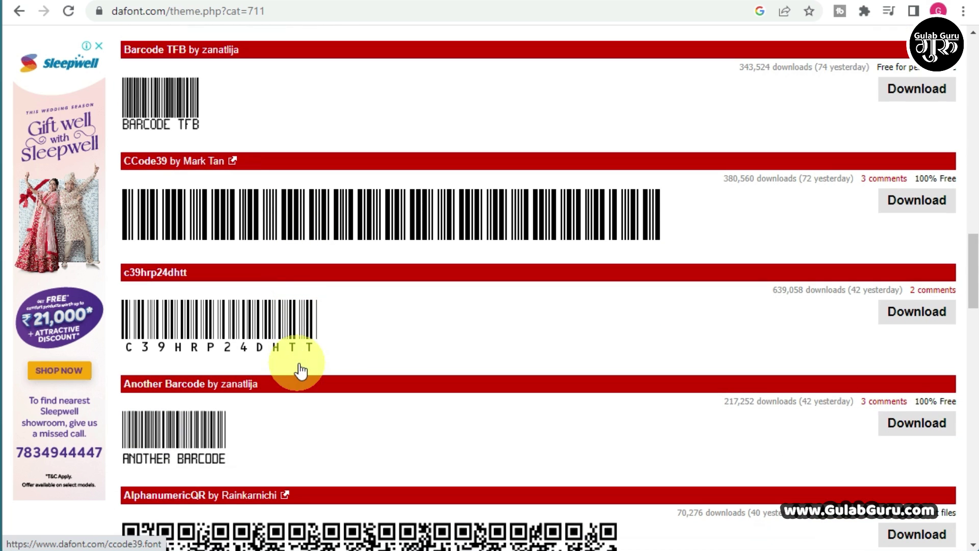
{"action": "scroll", "coordinate": [331, 381], "scroll_direction": "up", "scroll_amount": 5}
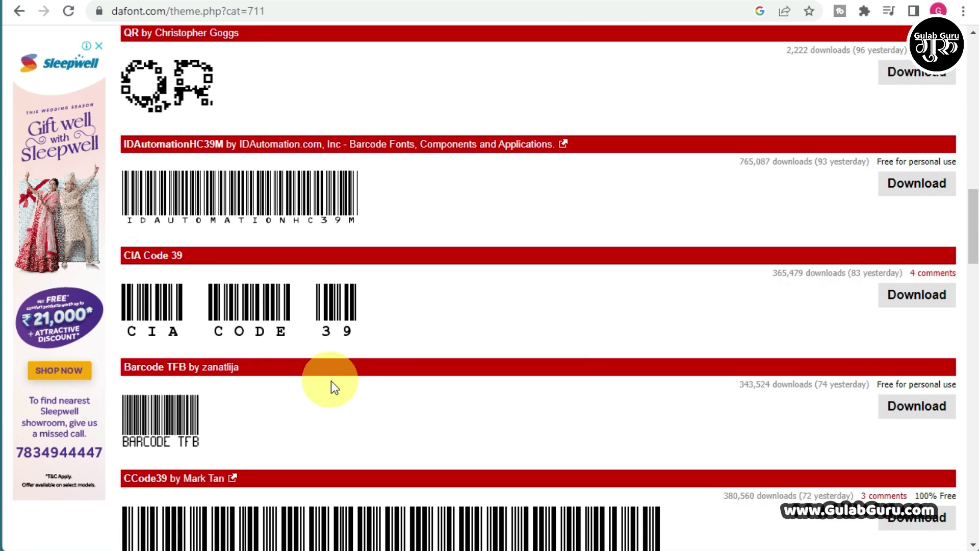
{"action": "scroll", "coordinate": [332, 381], "scroll_direction": "up", "scroll_amount": 1}
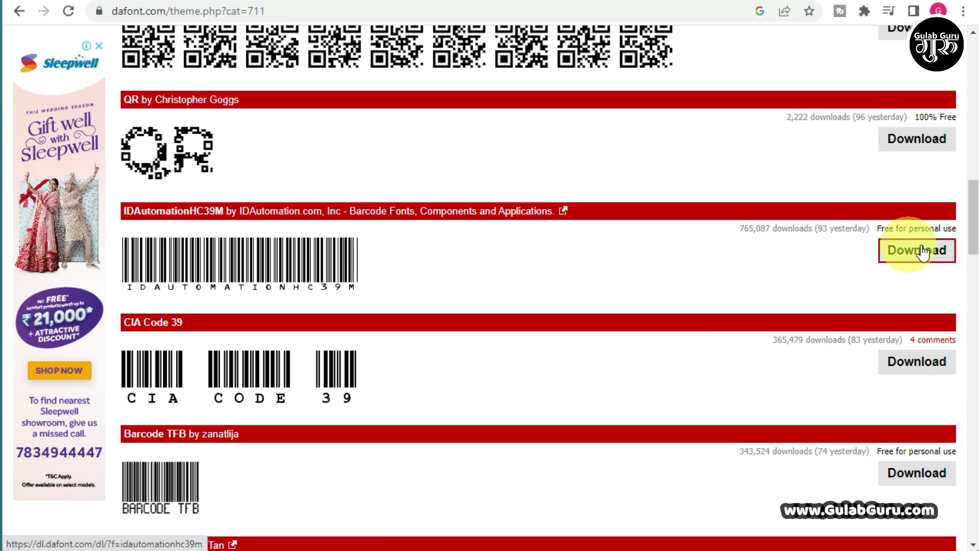
- Download CIA Code 39 as cia_code39.zip and show it in the Downloads folder
{"action": "left_click", "coordinate": [924, 372]}
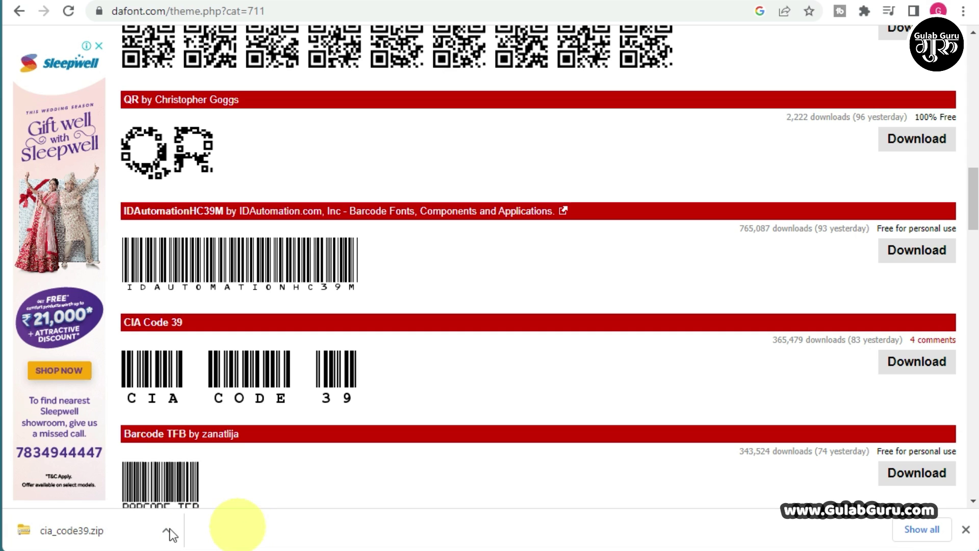
{"action": "left_click", "coordinate": [922, 529]}
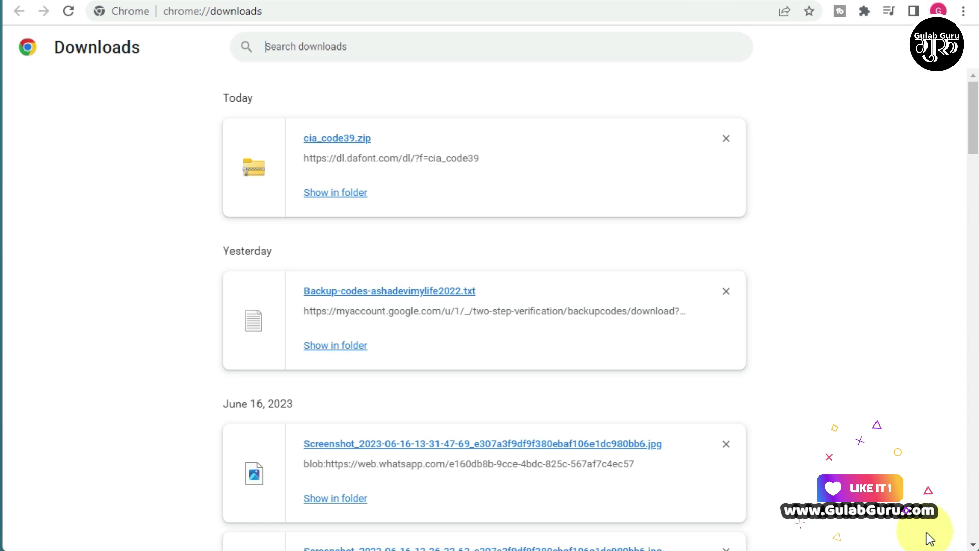
{"action": "left_click", "coordinate": [340, 198]}
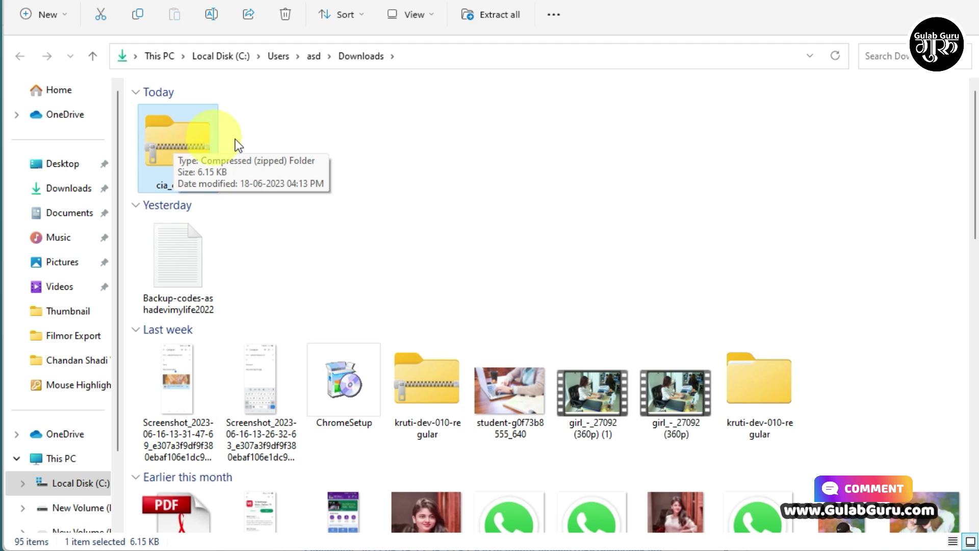
- Extract cia_code39.zip into a cia_code39 folder to get the ciacode39_m font file
{"action": "right_click", "coordinate": [169, 133]}
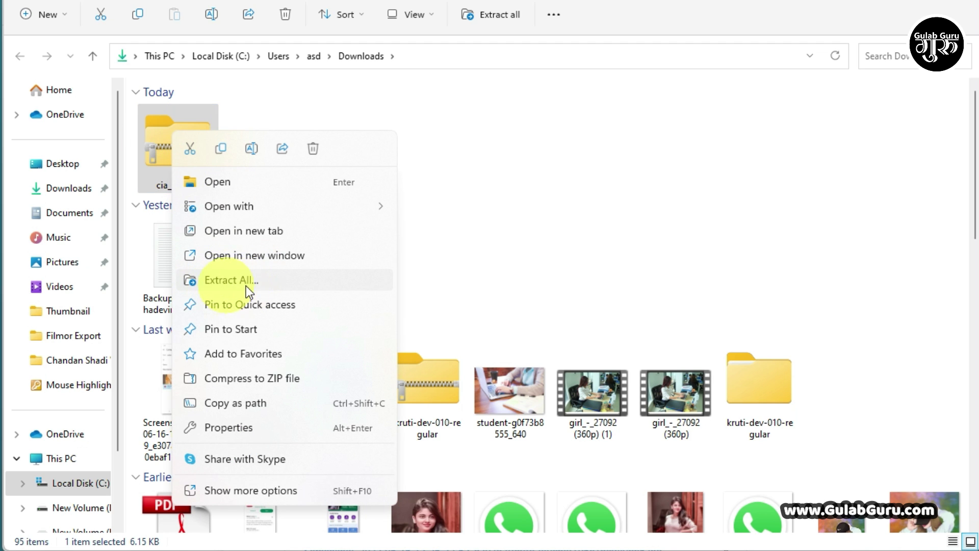
{"action": "left_click", "coordinate": [234, 279]}
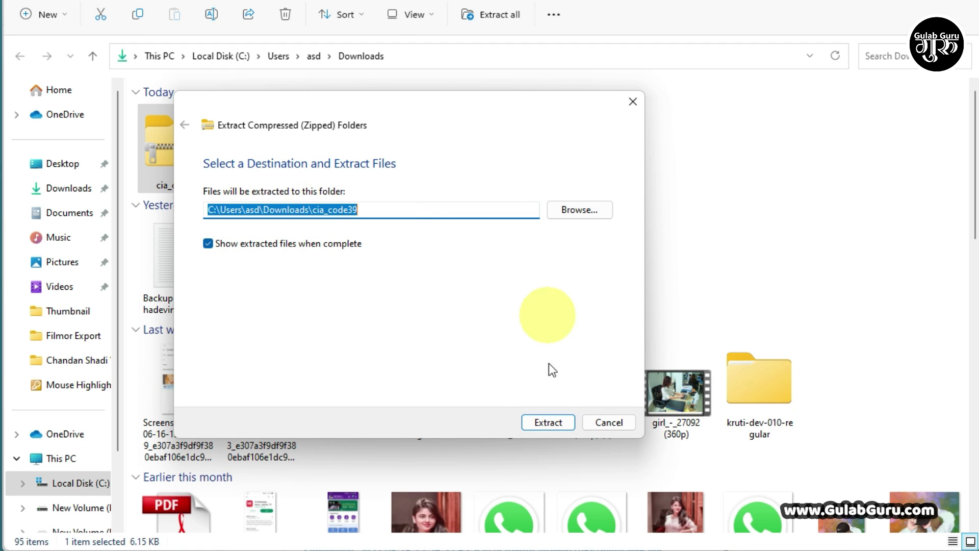
{"action": "left_click", "coordinate": [543, 426]}
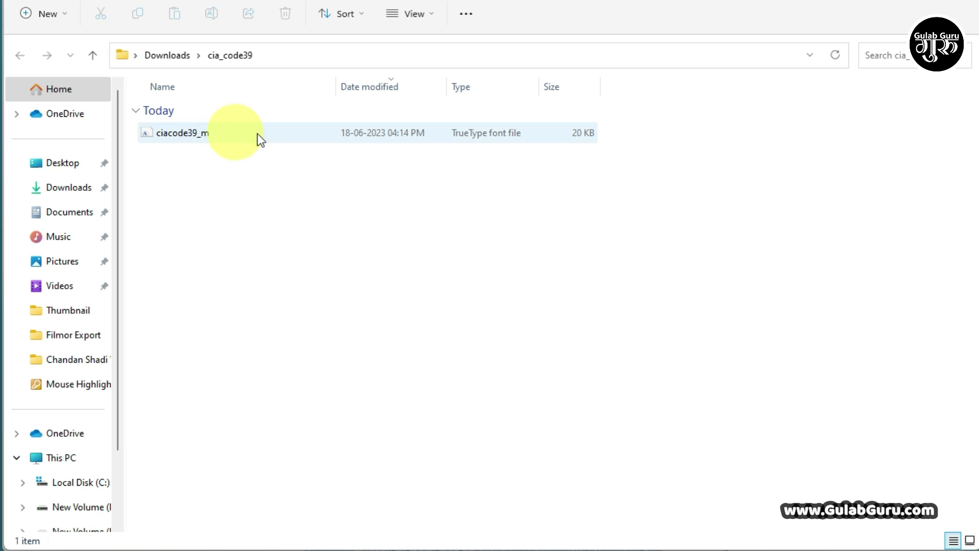
- Install the ciacode39_m CIA Code 39 font, then copy the font file
{"action": "right_click", "coordinate": [212, 133]}
{"action": "left_click", "coordinate": [211, 132]}
{"action": "right_click", "coordinate": [217, 134]}
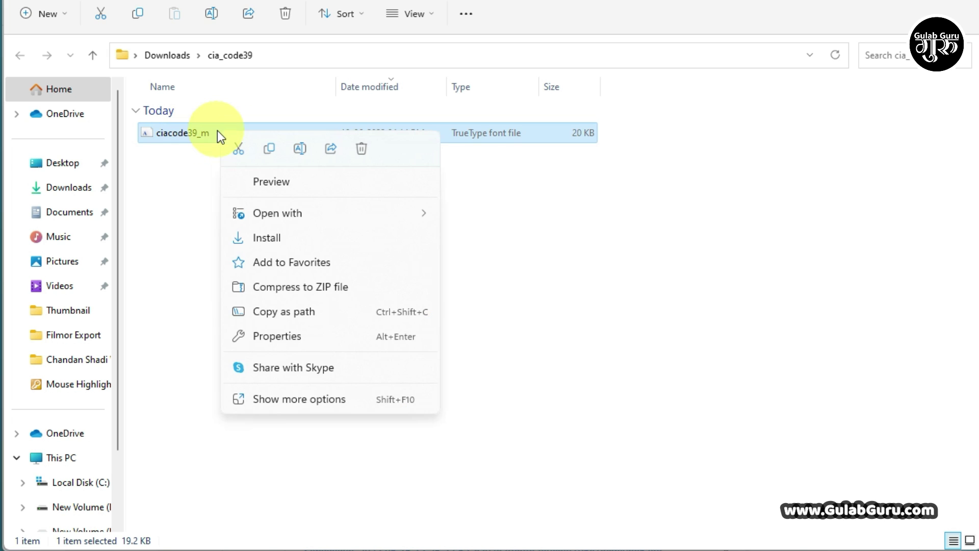
{"action": "left_click", "coordinate": [268, 239]}
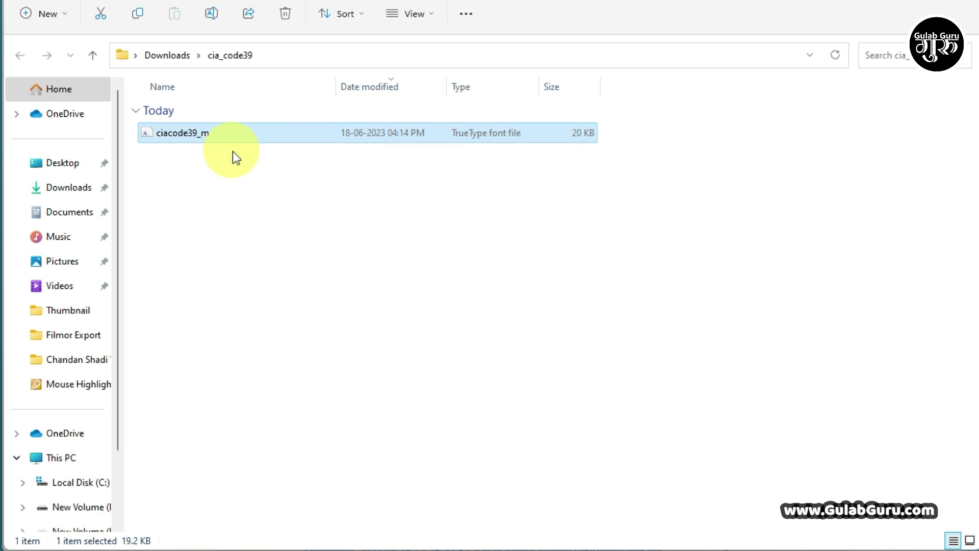
{"action": "right_click", "coordinate": [232, 135]}
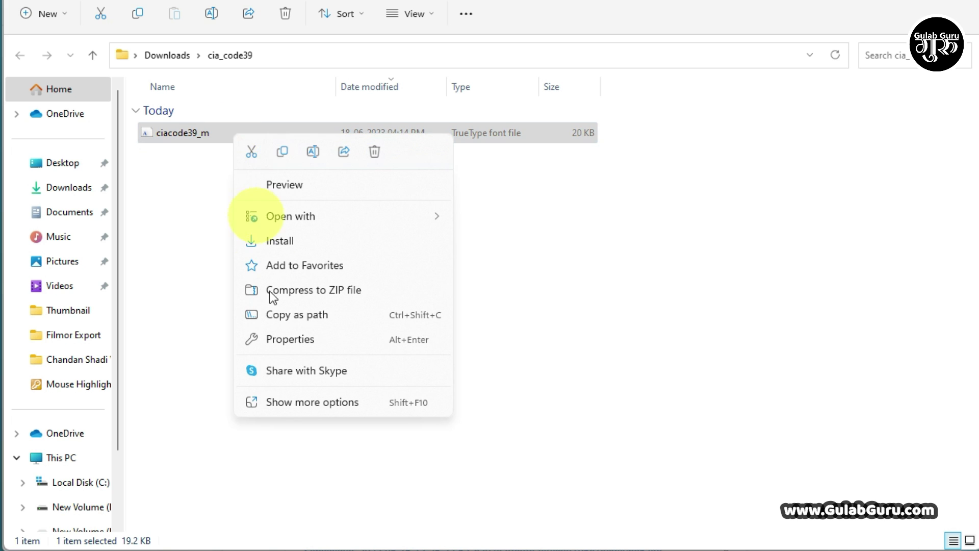
{"action": "left_click", "coordinate": [286, 151]}
- Browse from This PC into the C:\Windows folder
{"action": "left_click", "coordinate": [60, 457]}
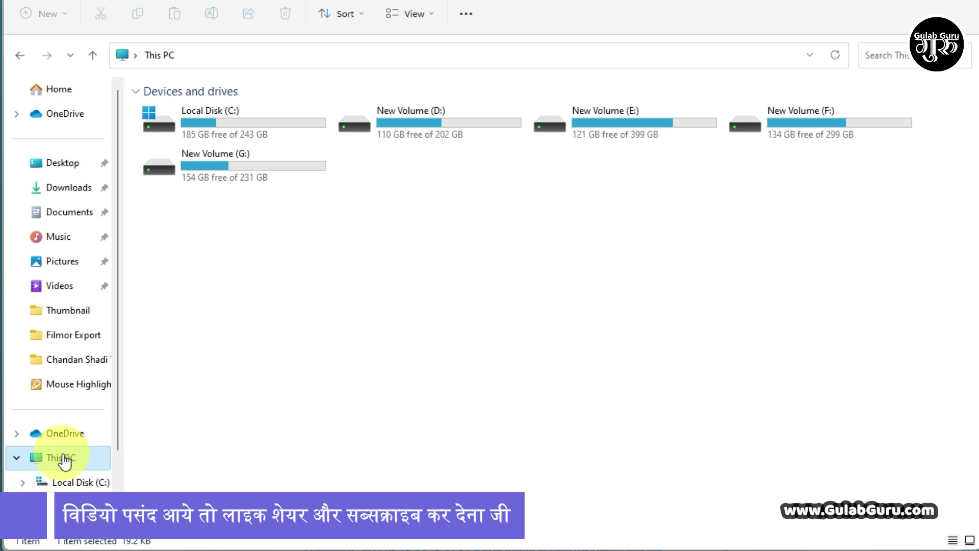
{"action": "double_click", "coordinate": [266, 127]}
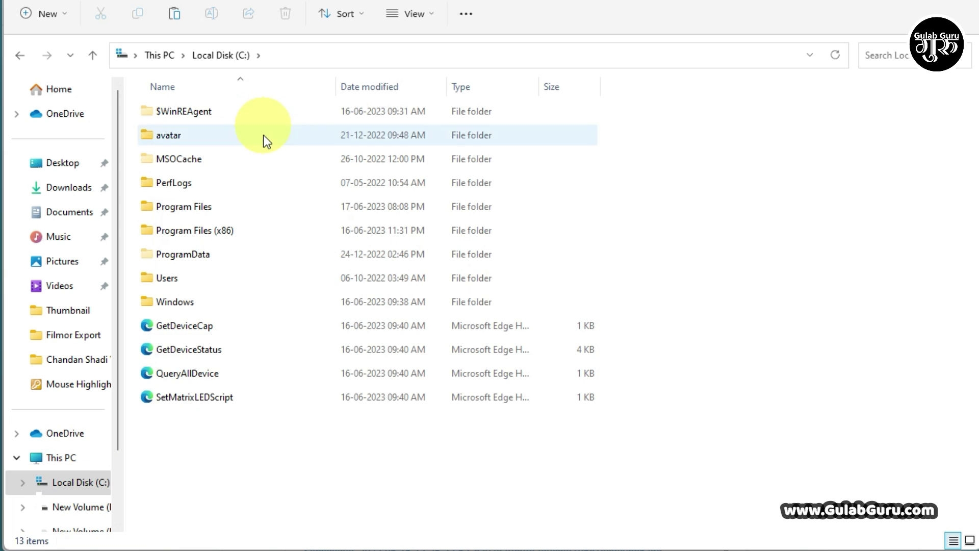
{"action": "double_click", "coordinate": [182, 306]}
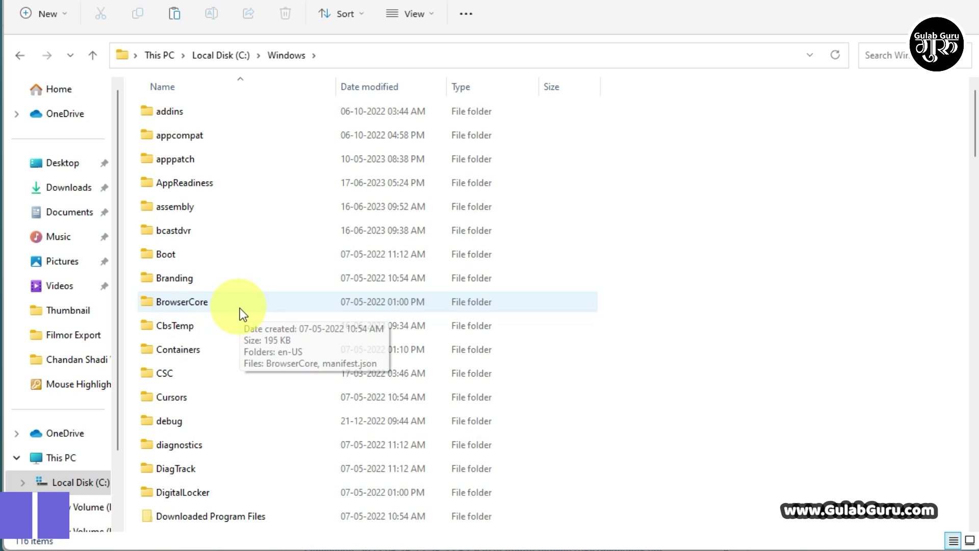
{"action": "scroll", "coordinate": [239, 308], "scroll_direction": "down", "scroll_amount": 1}
{"action": "scroll", "coordinate": [239, 308], "scroll_direction": "down", "scroll_amount": 1}
{"action": "scroll", "coordinate": [239, 308], "scroll_direction": "down", "scroll_amount": 1}
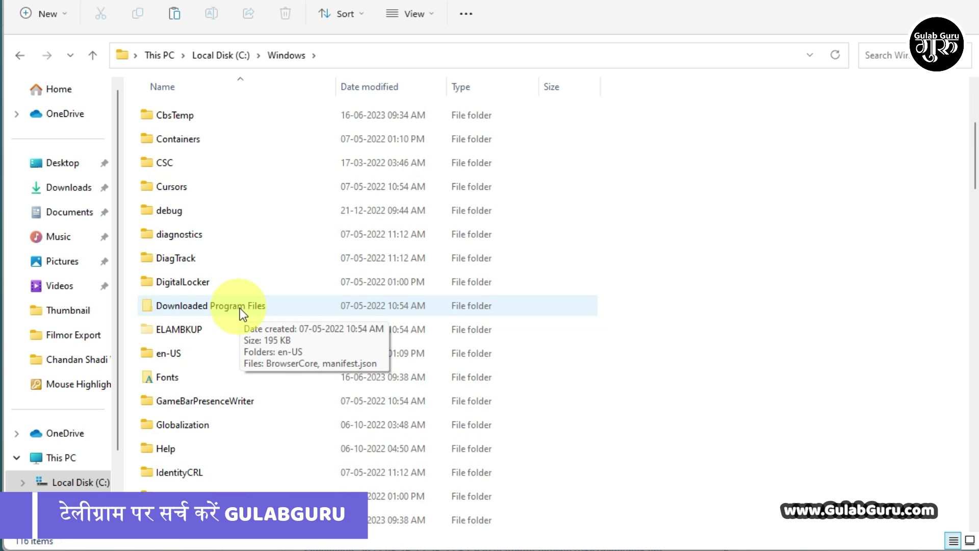
- Open C:\Windows\Fonts and select inside the installed fonts list
{"action": "double_click", "coordinate": [185, 381]}
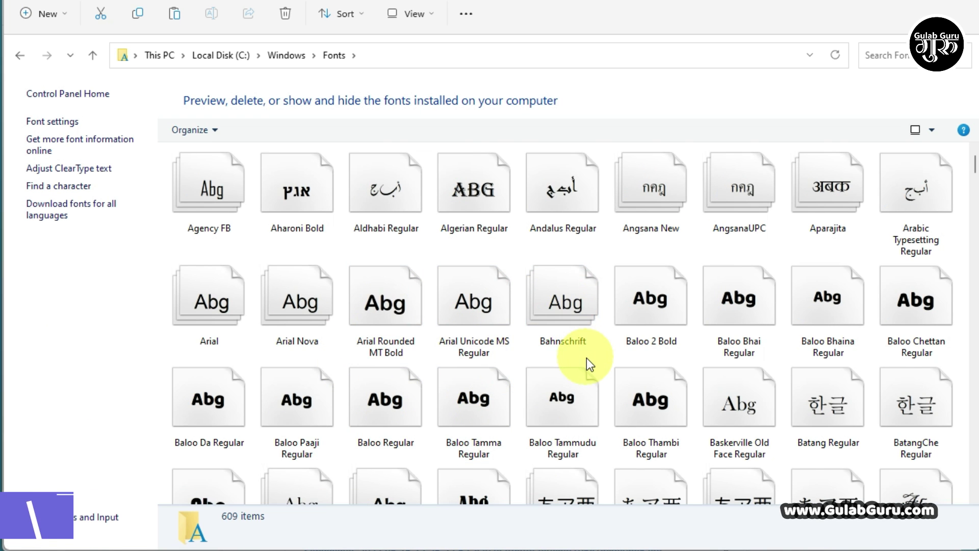
{"action": "scroll", "coordinate": [586, 358], "scroll_direction": "down", "scroll_amount": 10}
{"action": "scroll", "coordinate": [586, 357], "scroll_direction": "down", "scroll_amount": 3}
{"action": "scroll", "coordinate": [587, 357], "scroll_direction": "down", "scroll_amount": 15}
{"action": "scroll", "coordinate": [587, 357], "scroll_direction": "down", "scroll_amount": 10}
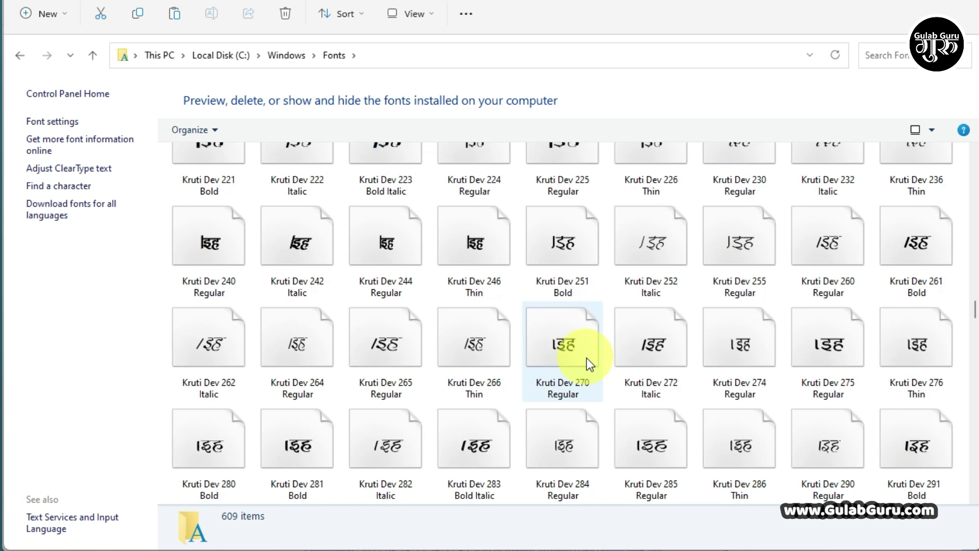
{"action": "scroll", "coordinate": [587, 357], "scroll_direction": "down", "scroll_amount": 10}
{"action": "scroll", "coordinate": [586, 357], "scroll_direction": "up", "scroll_amount": 15}
{"action": "scroll", "coordinate": [587, 357], "scroll_direction": "up", "scroll_amount": 15}
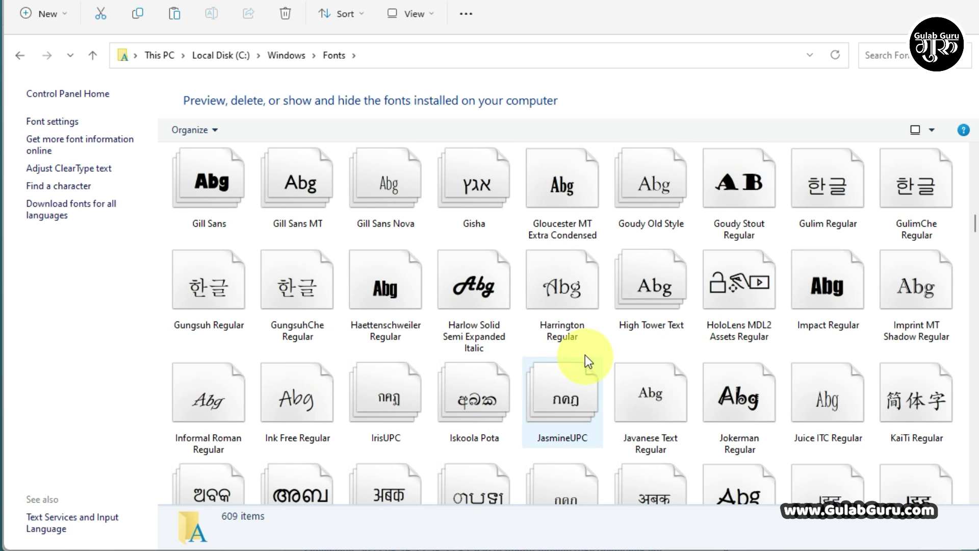
{"action": "left_click", "coordinate": [502, 231]}
- Paste CIA Code 39 Medium into the Fonts folder, replacing the already installed copy
{"action": "key", "text": "ctrl+v"}
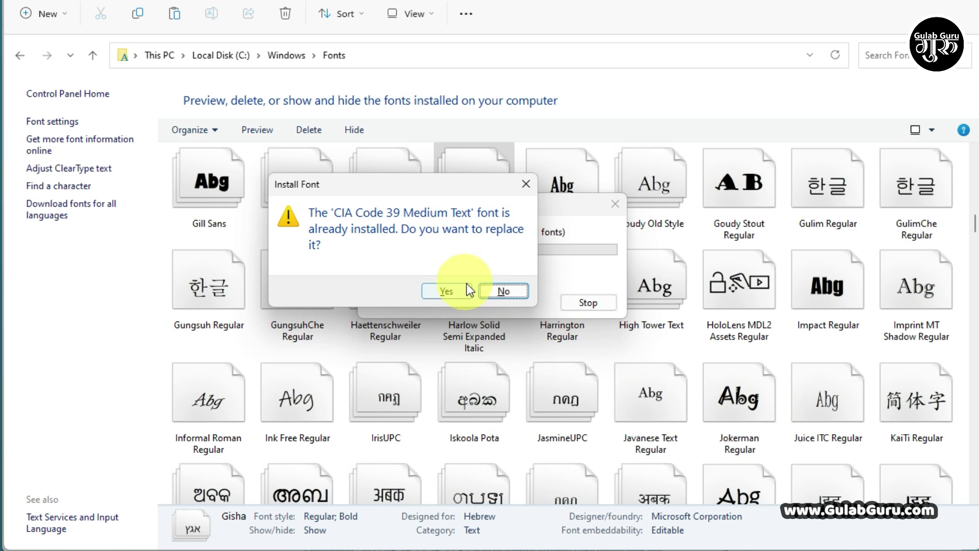
{"action": "left_click", "coordinate": [522, 185]}
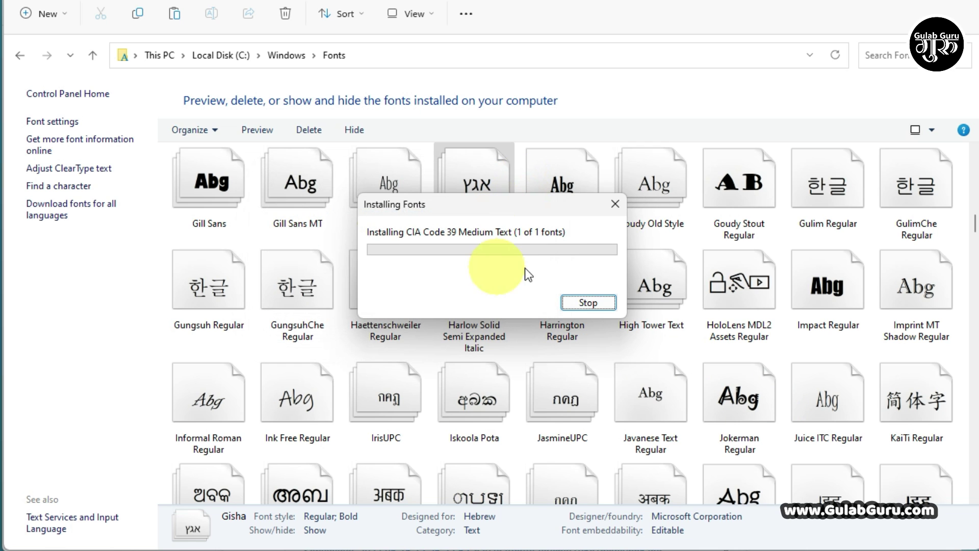
{"action": "left_click", "coordinate": [618, 204]}
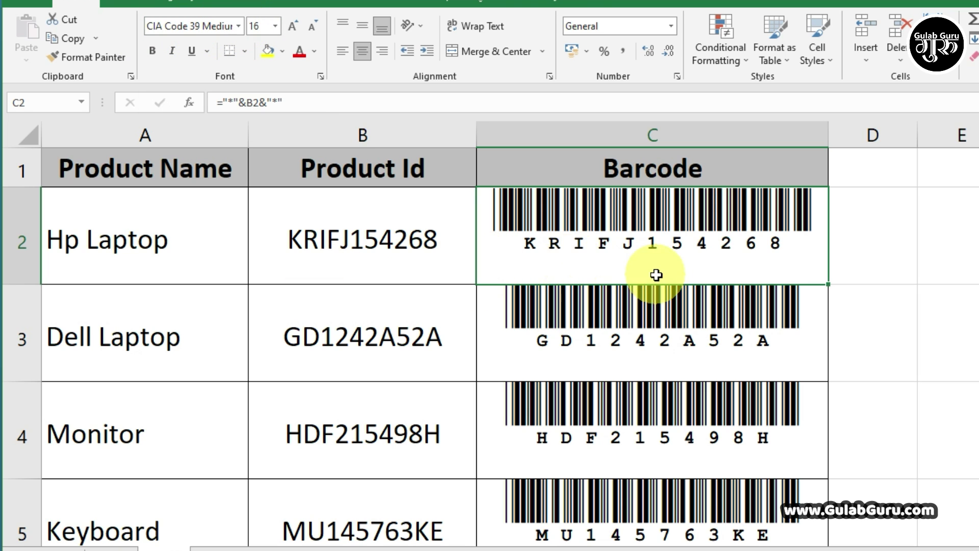
{"action": "left_click", "coordinate": [971, 349]}
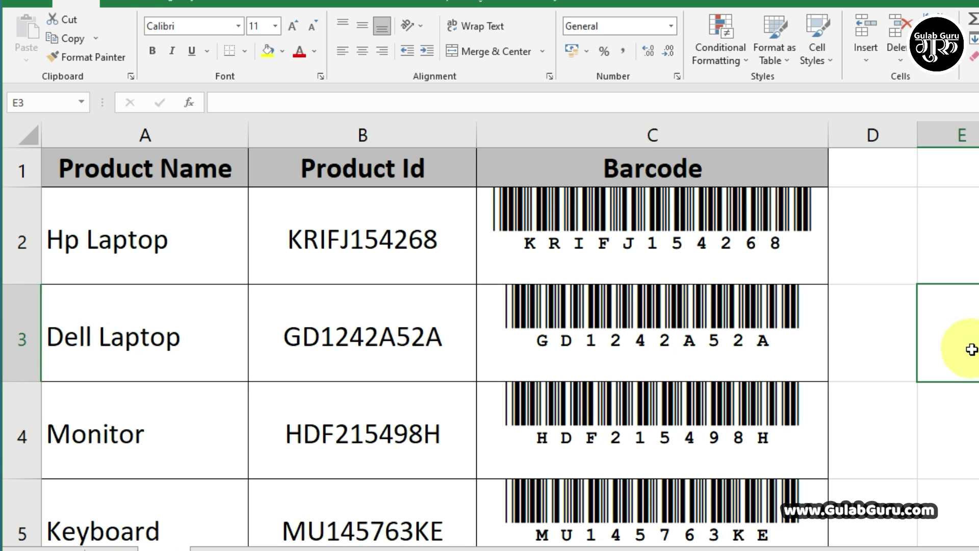